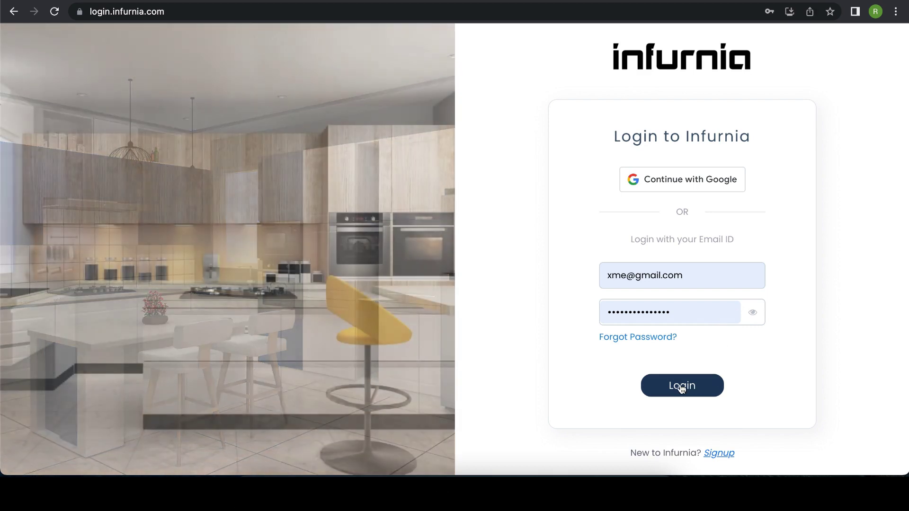
# Sign in with a Google account under the Infurnia Store organisation.
pyautogui.click(682, 184)
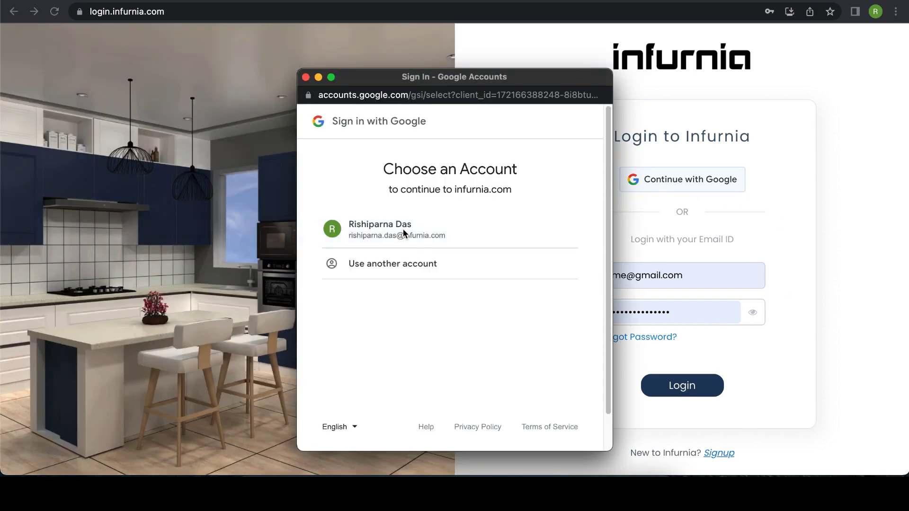
pyautogui.click(403, 228)
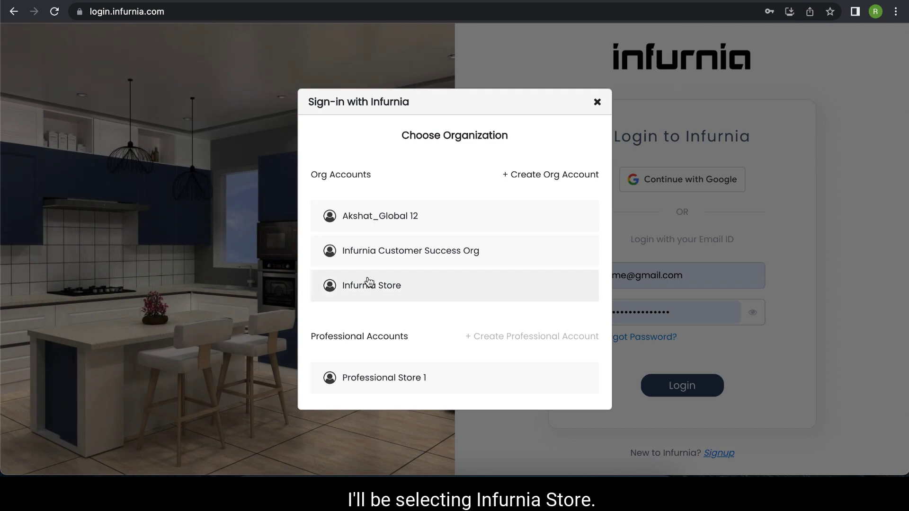
pyautogui.click(355, 286)
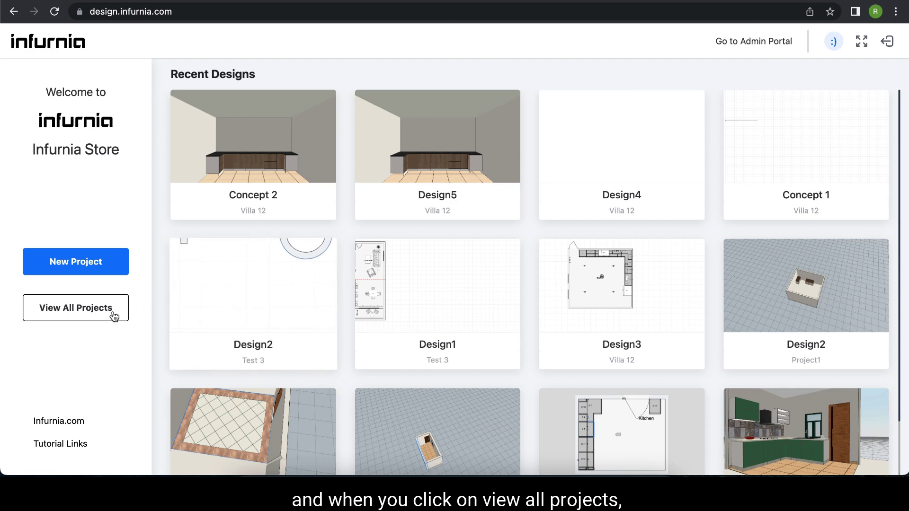
# Create a project named 'Villa 12' with the client's name and project ID 09726.
pyautogui.click(115, 316)
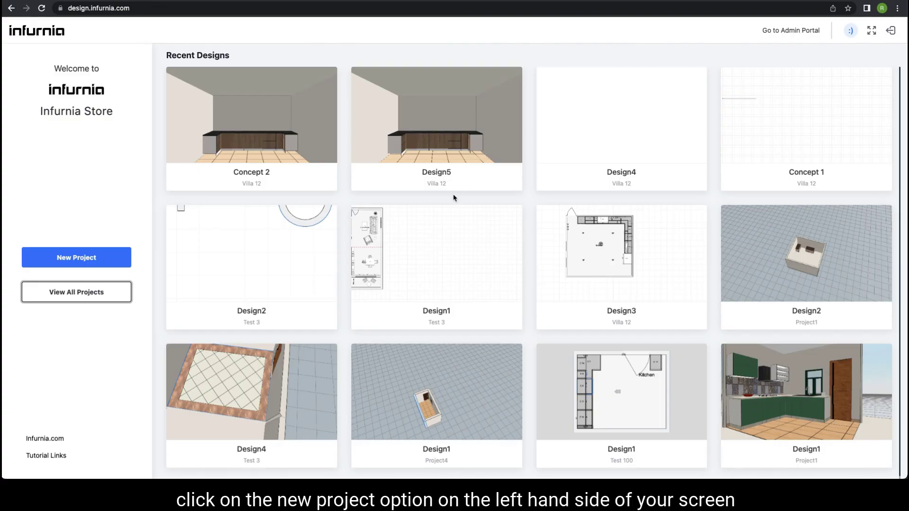
pyautogui.click(86, 262)
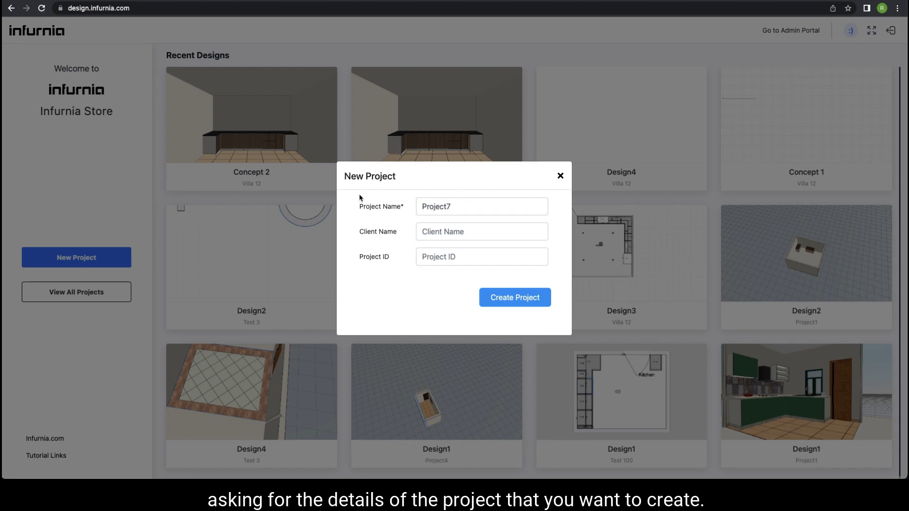
pyautogui.doubleClick(420, 206)
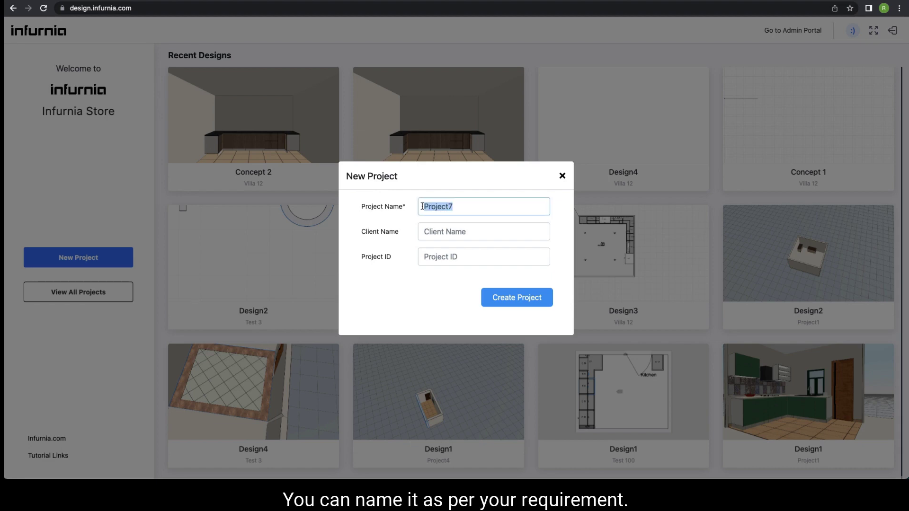
pyautogui.write('Villa ')
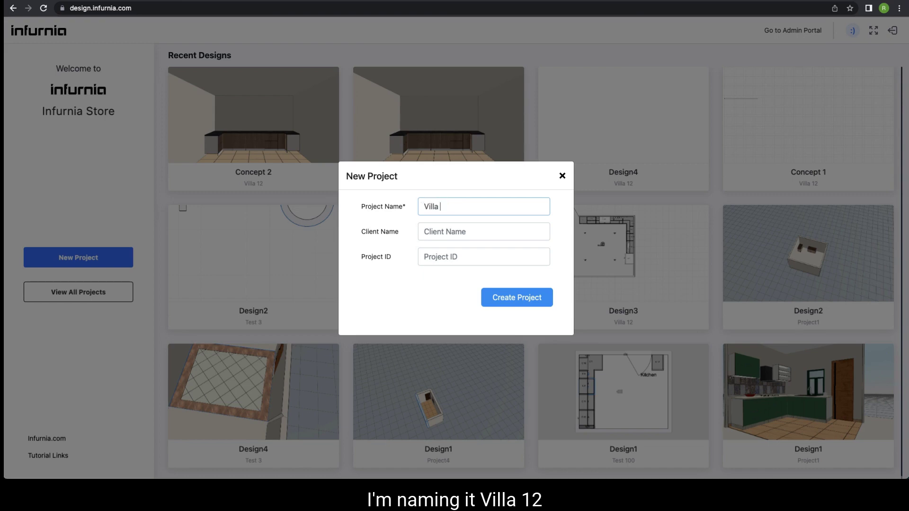
pyautogui.write('12')
pyautogui.click(471, 231)
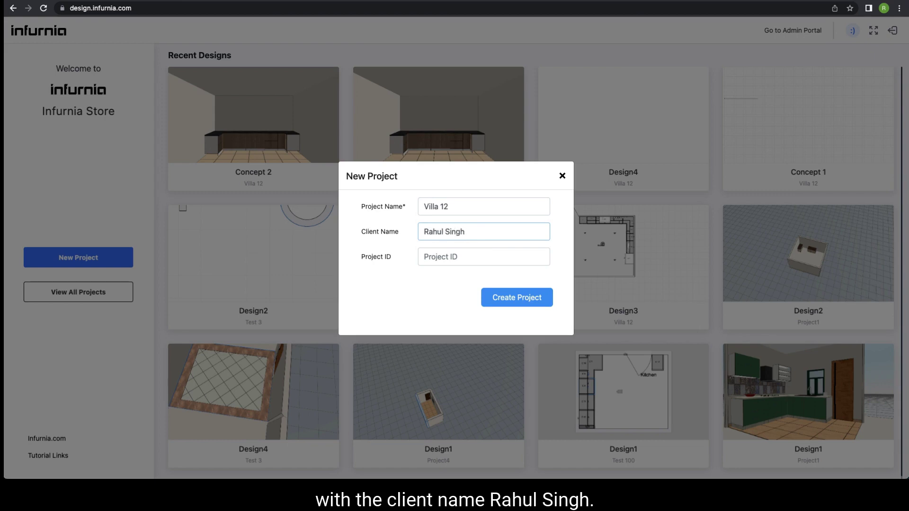
pyautogui.press('Tab')
pyautogui.write('09726')
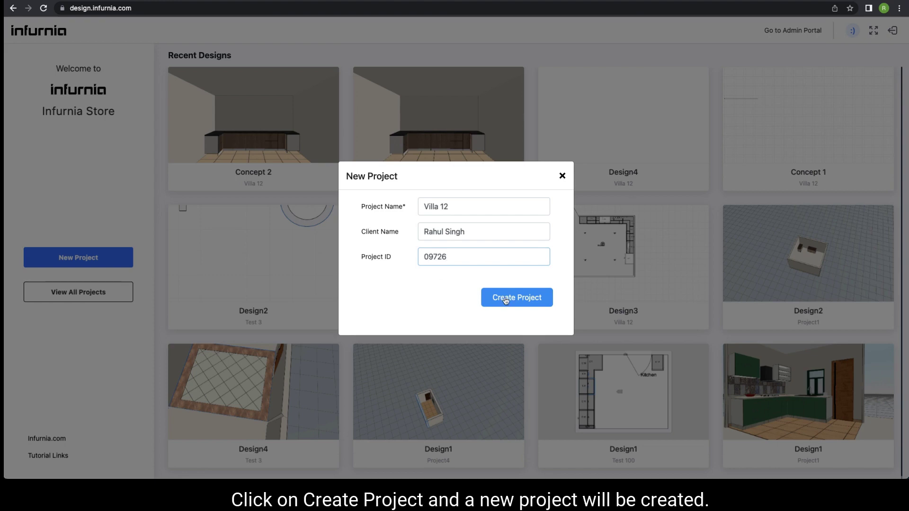
pyautogui.click(506, 301)
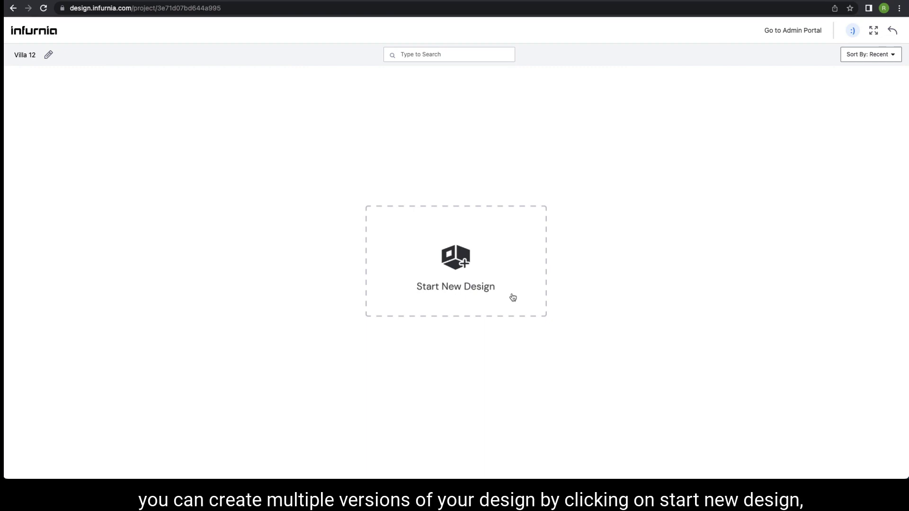
# Browse the Org and Default templates, then start a new design from the Blank template.
pyautogui.click(453, 269)
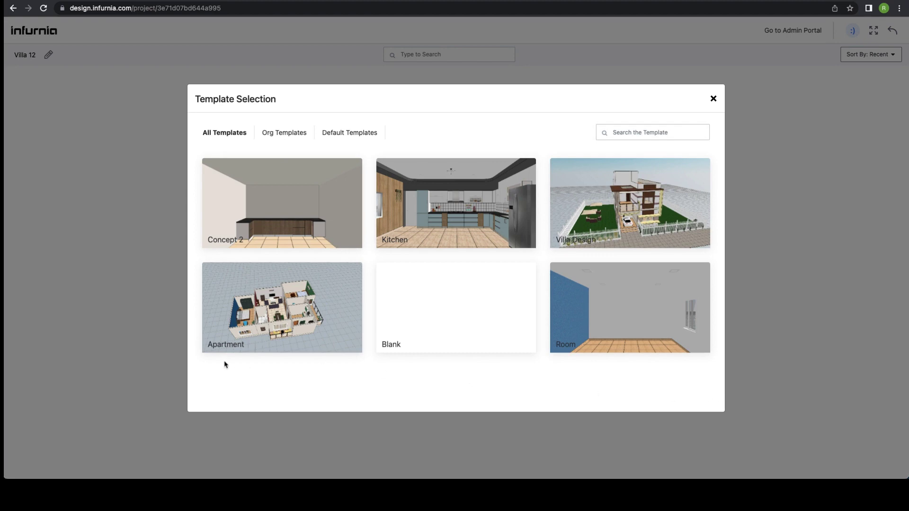
pyautogui.click(289, 134)
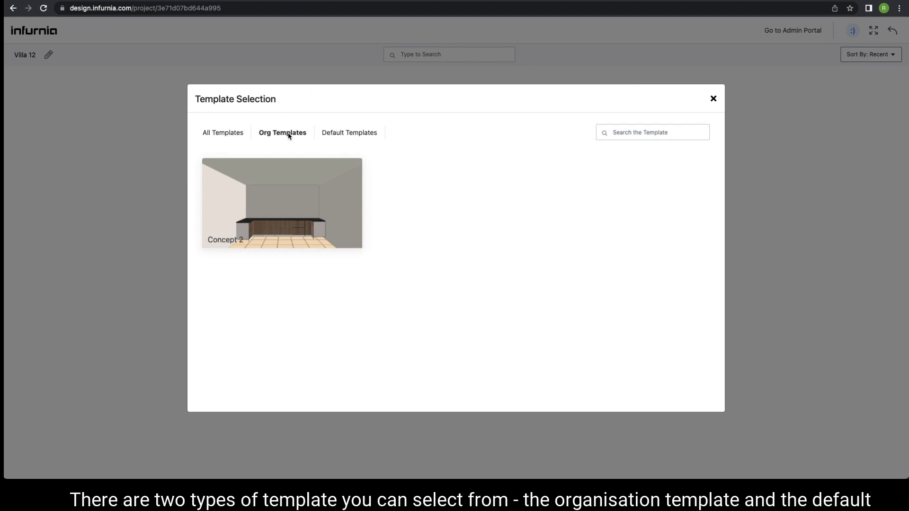
pyautogui.click(326, 134)
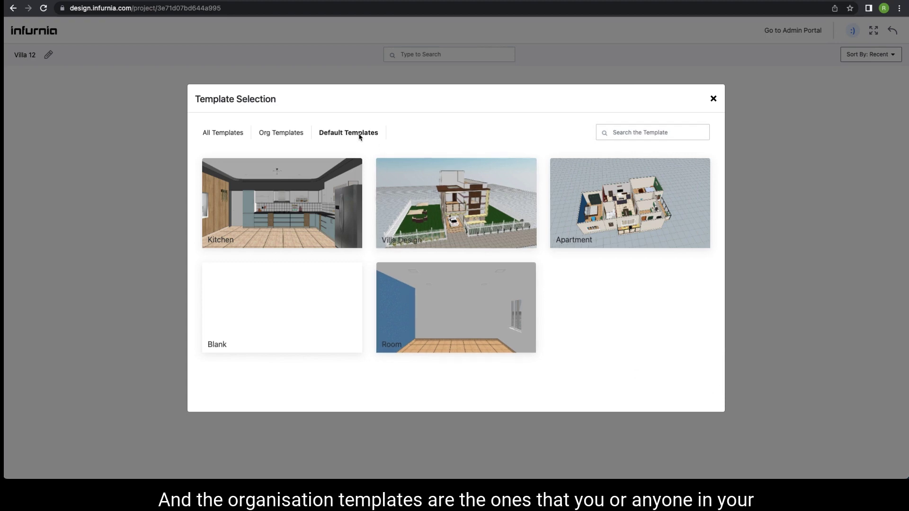
pyautogui.click(265, 136)
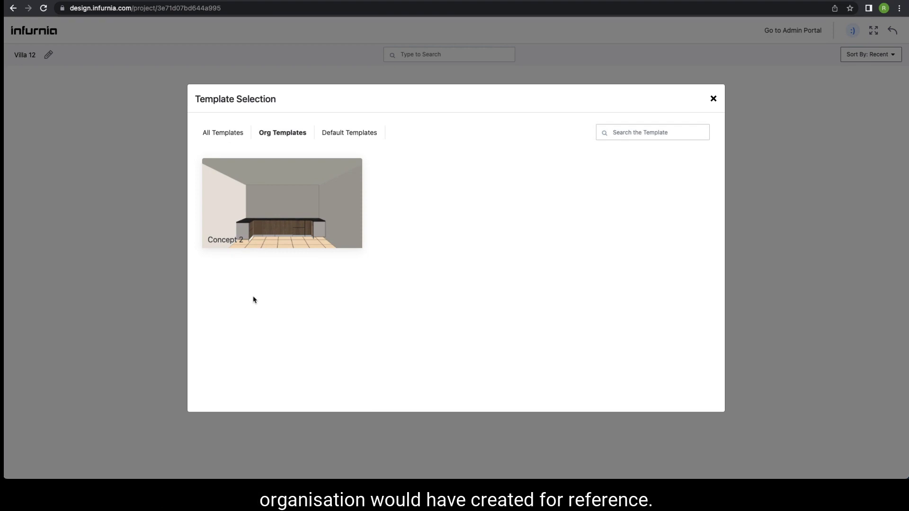
pyautogui.click(349, 134)
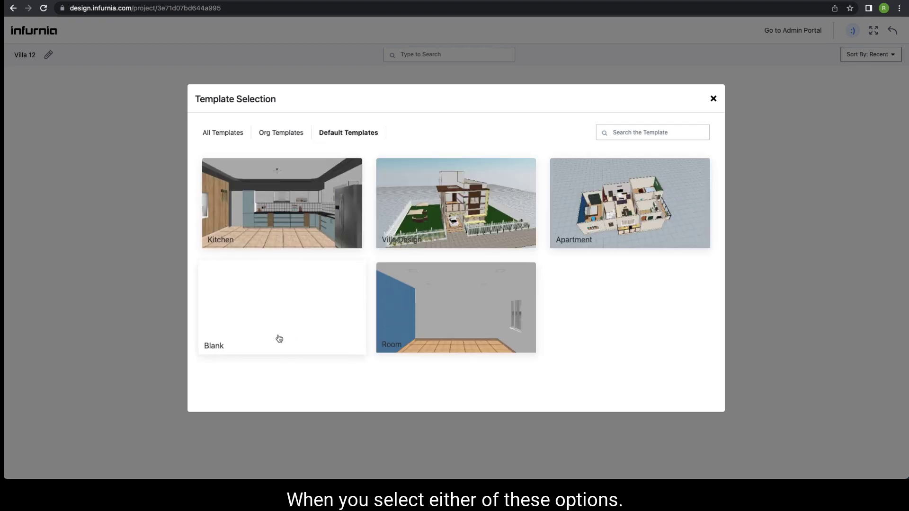
pyautogui.click(257, 318)
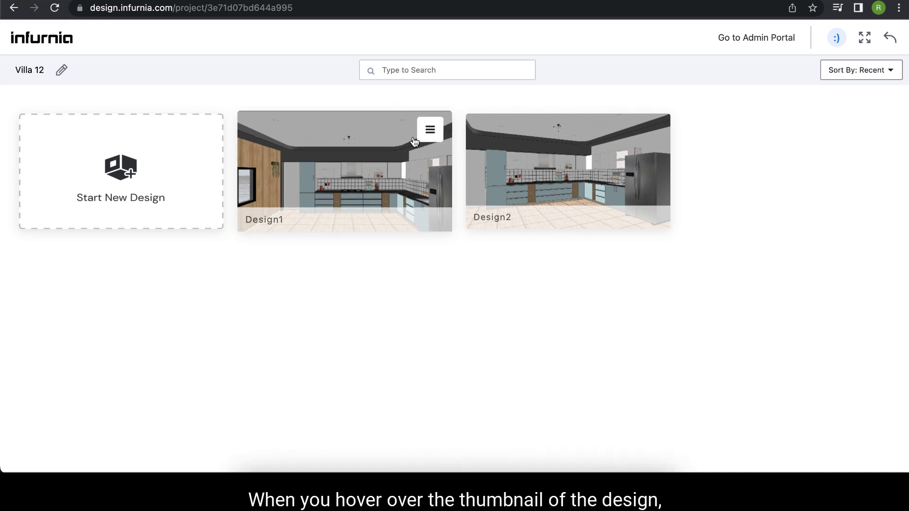
# Rename Design1 to 'Concept 1', then copy the Concept 1 design.
pyautogui.moveTo(427, 131)
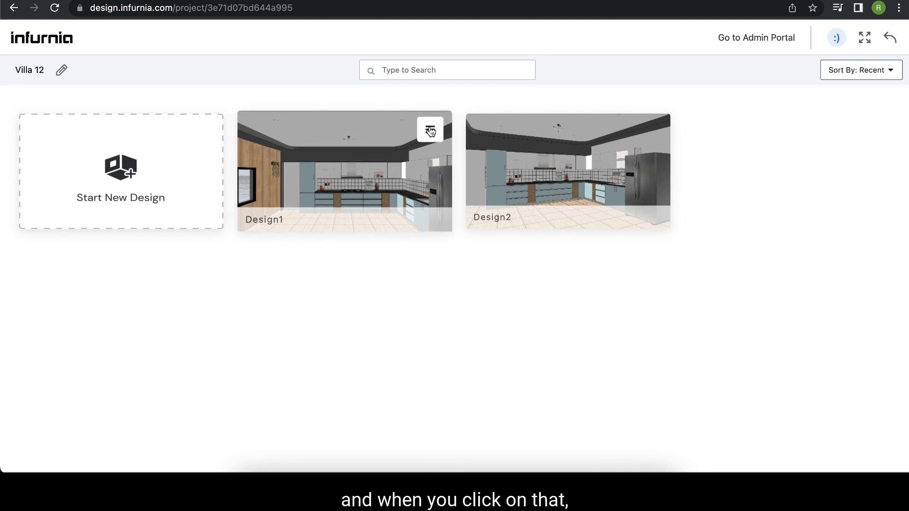
pyautogui.click(430, 132)
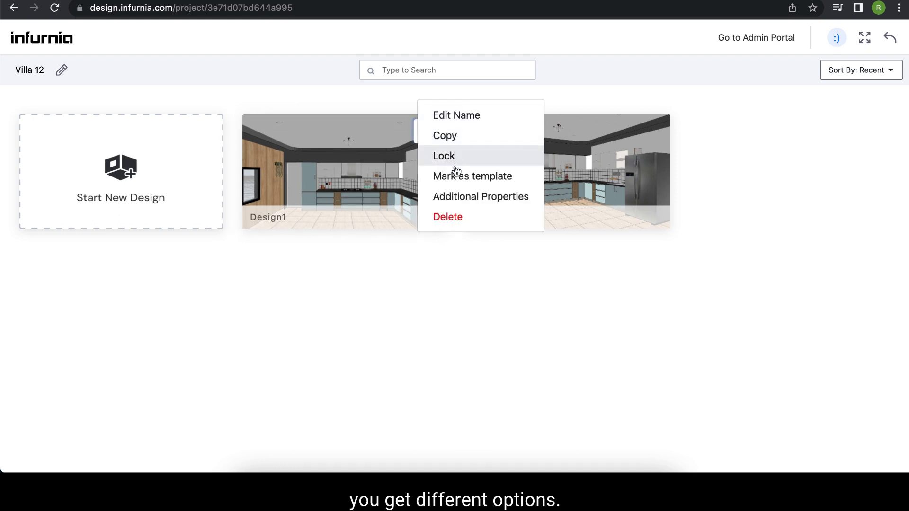
pyautogui.click(457, 118)
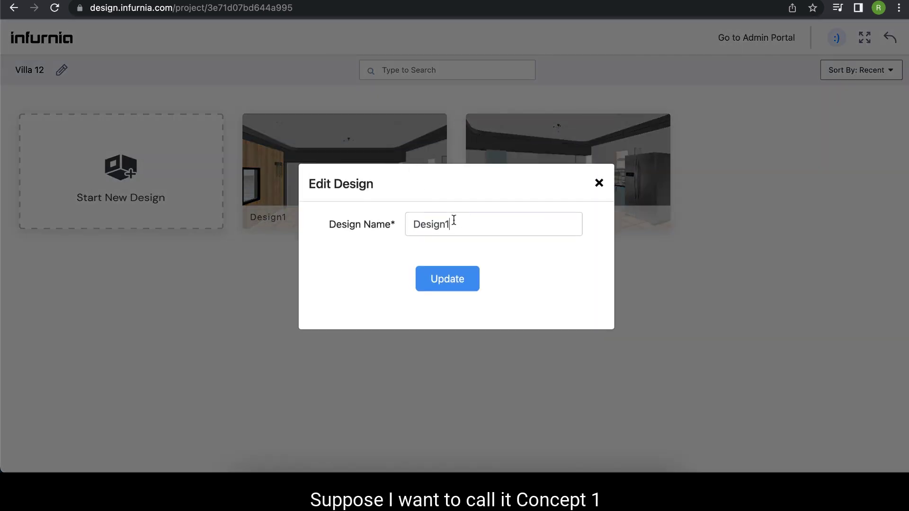
pyautogui.moveTo(451, 224); pyautogui.dragTo(339, 229)
pyautogui.write('Concept 1')
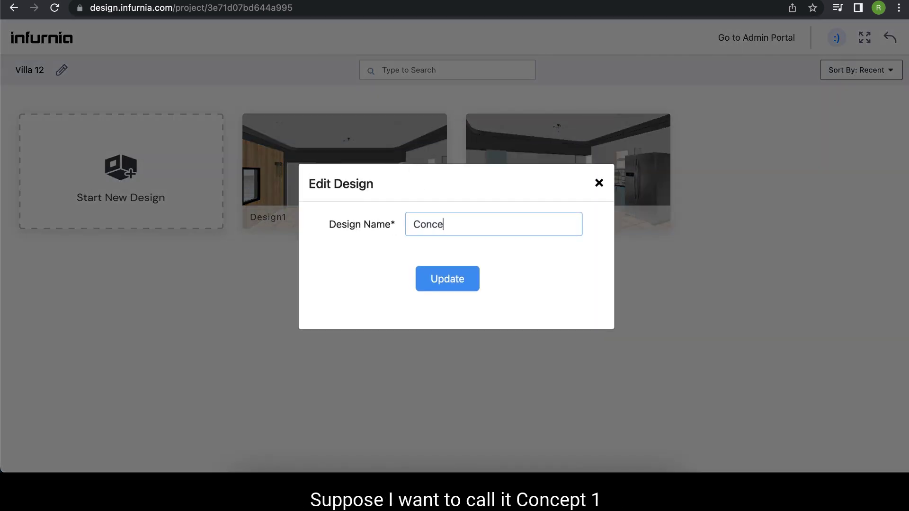
pyautogui.click(440, 285)
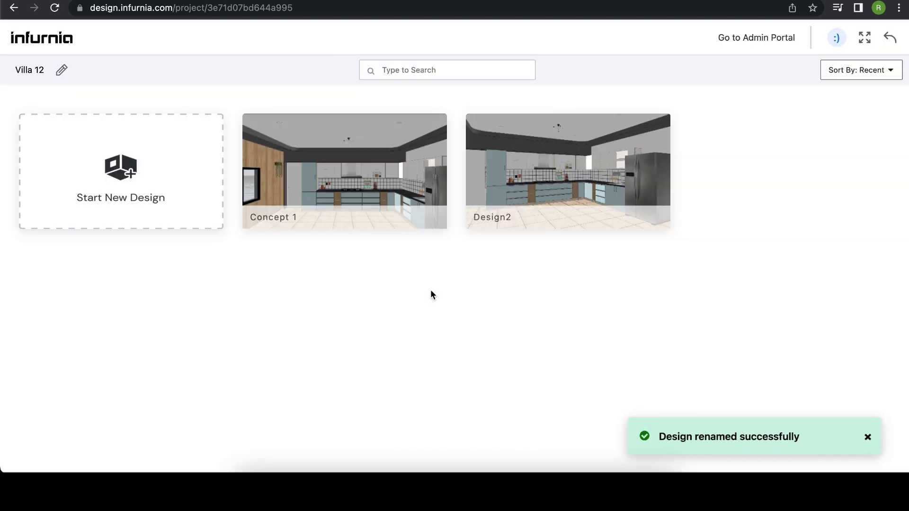
pyautogui.click(428, 133)
pyautogui.click(466, 144)
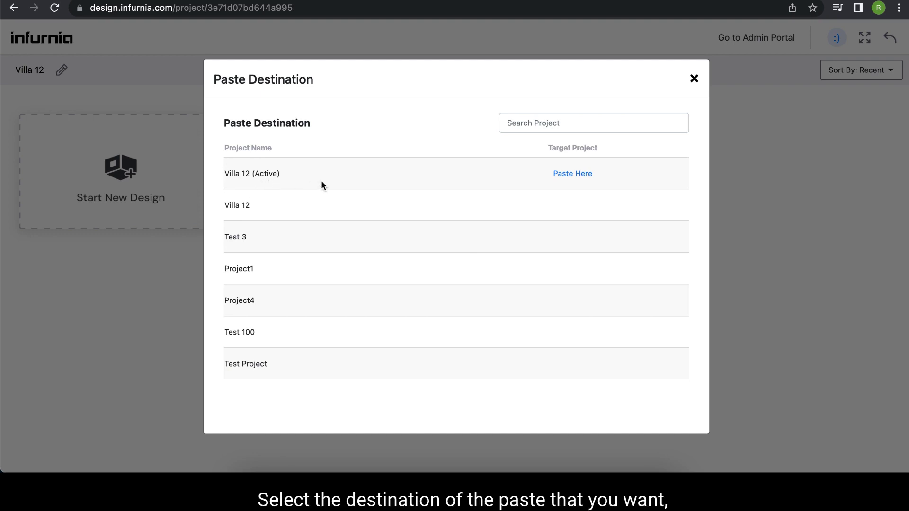
# Paste the copied Concept 1 into the active Villa 12 project.
pyautogui.moveTo(291, 219)
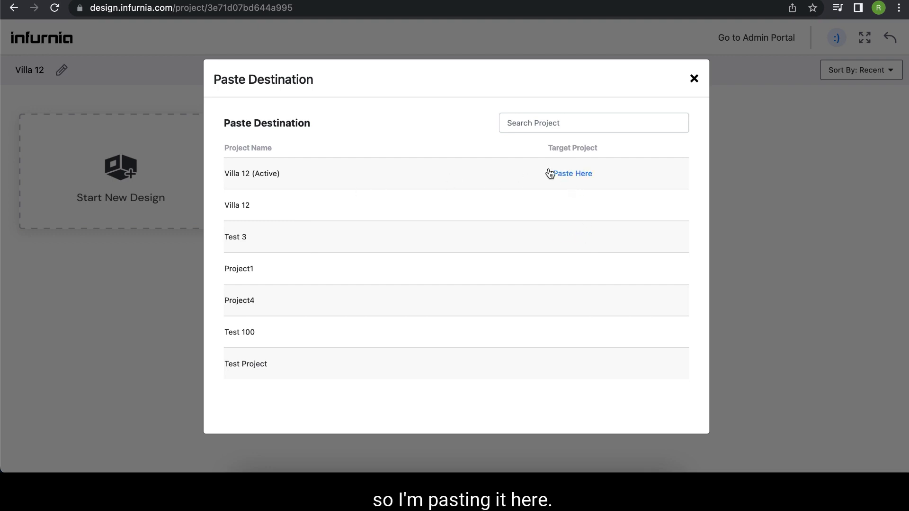
pyautogui.click(559, 174)
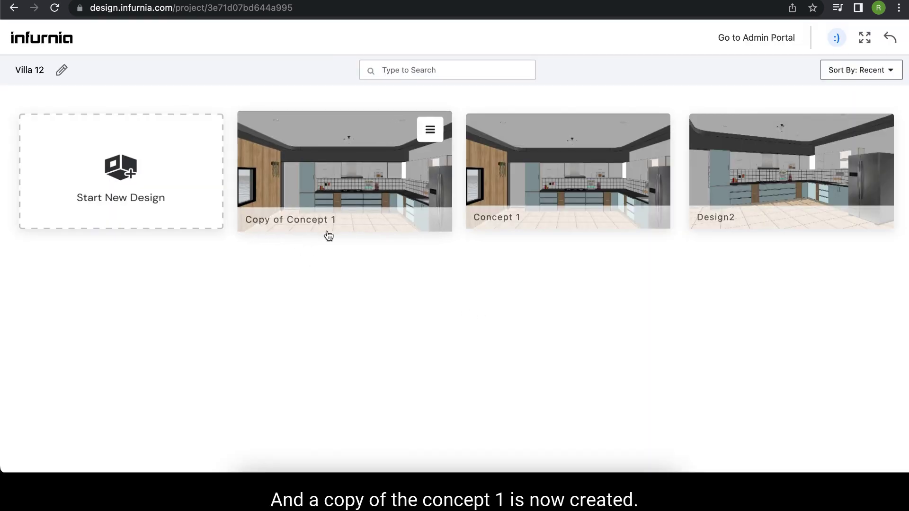
pyautogui.click(429, 133)
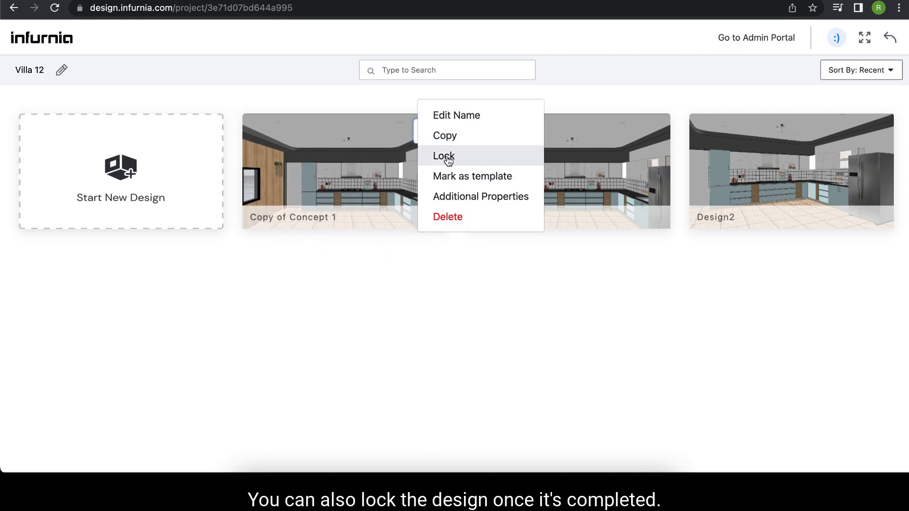
# Lock the design from its card menu.
pyautogui.click(447, 157)
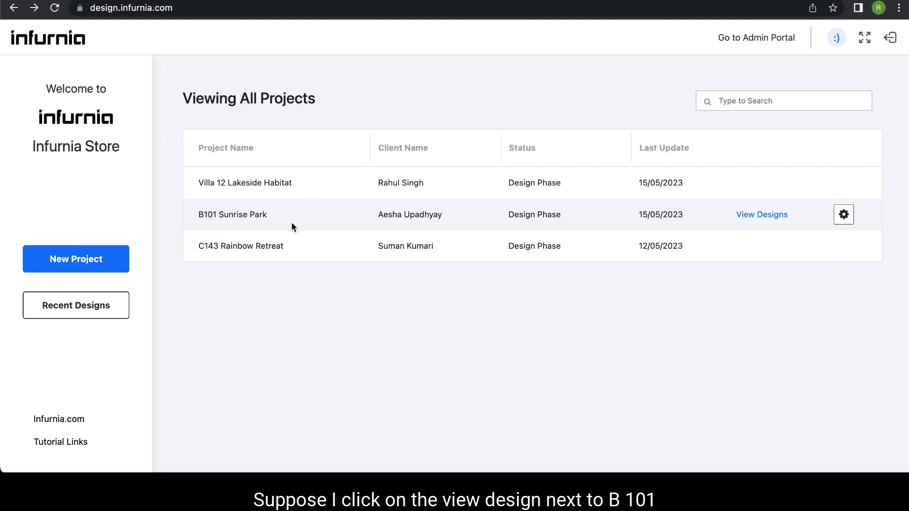
# Open the designs of project B101 Sunrise Park.
pyautogui.click(770, 218)
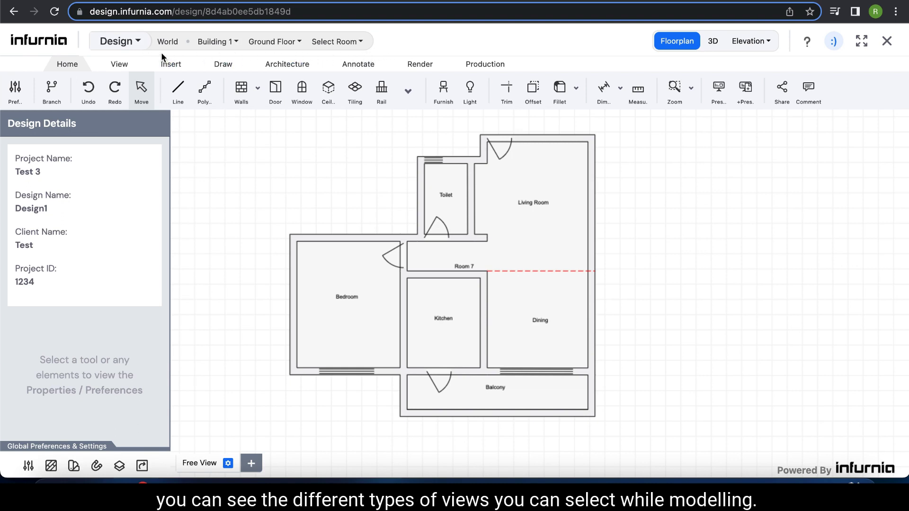
# Show the whole world, then isolate Building 1's Ground Floor Bedroom.
pyautogui.click(168, 41)
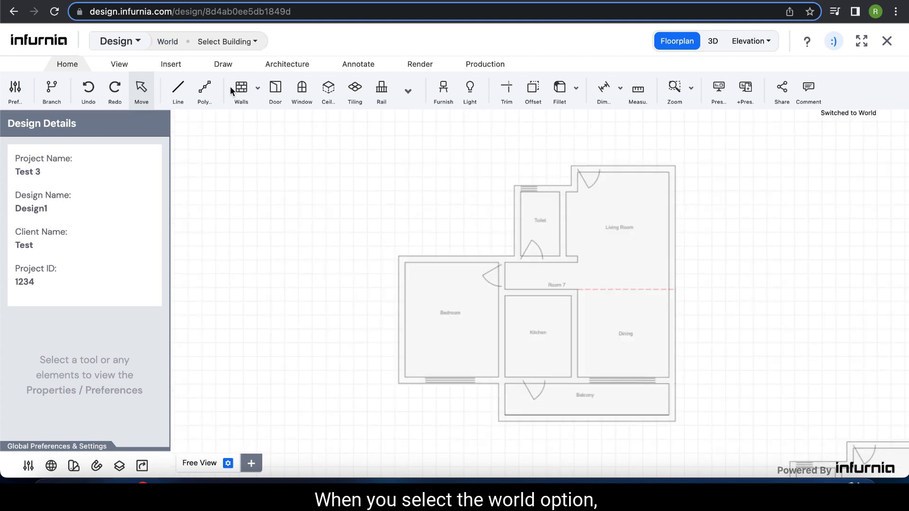
pyautogui.scroll(-3, 311, 212)
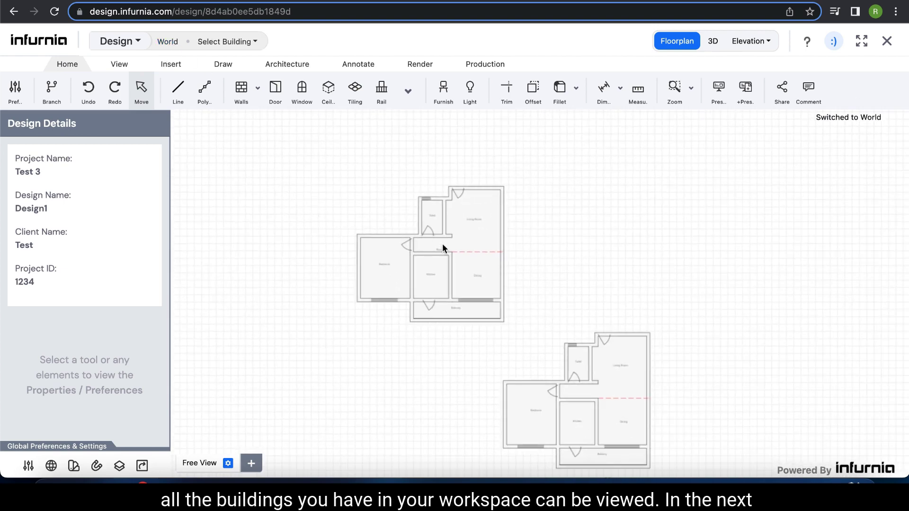
pyautogui.moveTo(541, 280); pyautogui.dragTo(496, 232)
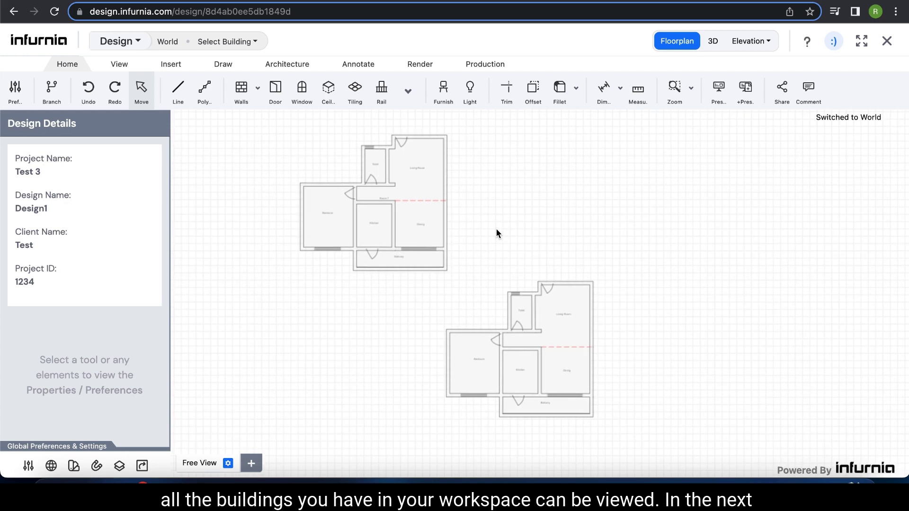
pyautogui.click(226, 42)
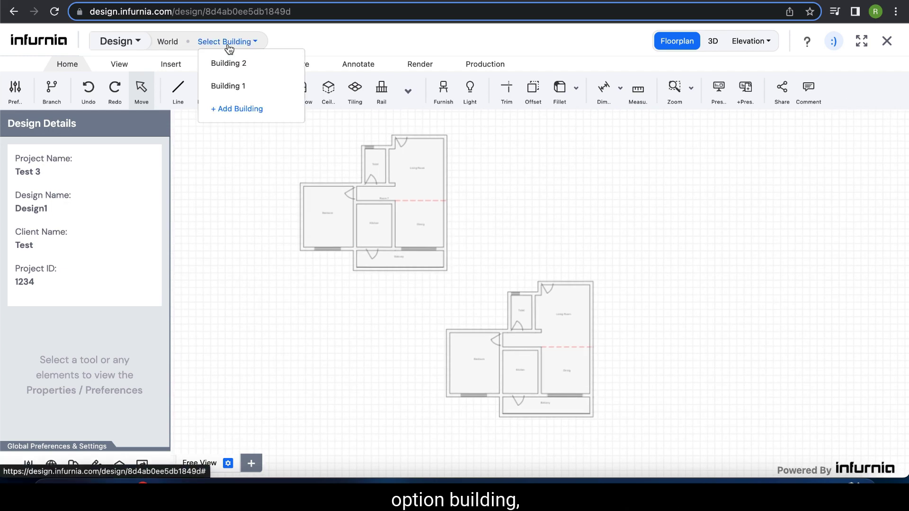
pyautogui.click(240, 86)
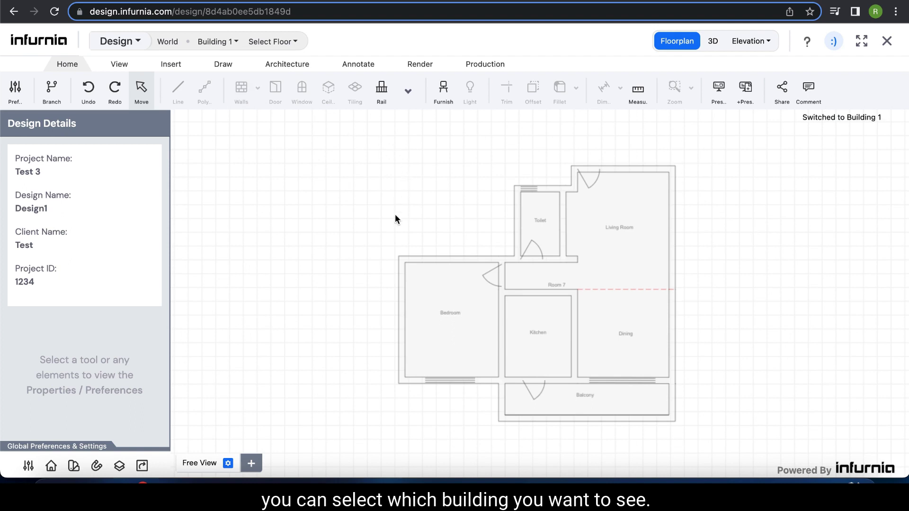
pyautogui.click(266, 42)
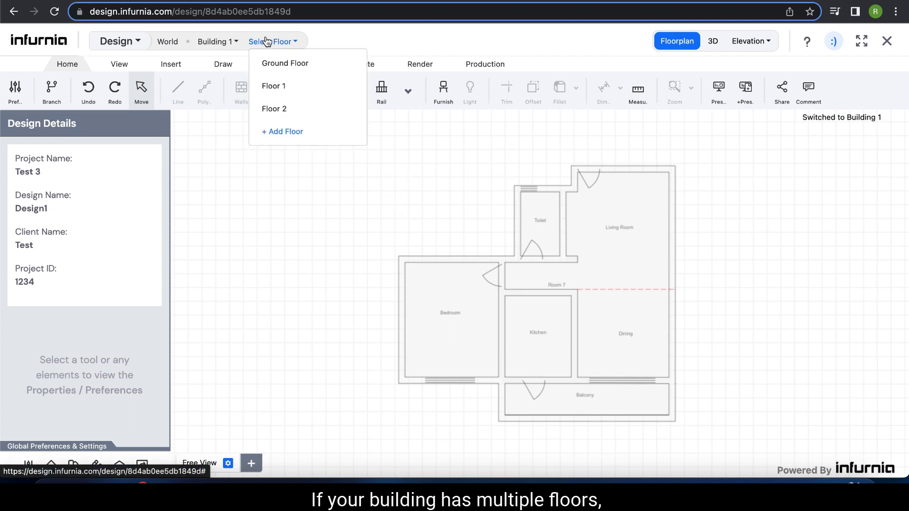
pyautogui.click(299, 66)
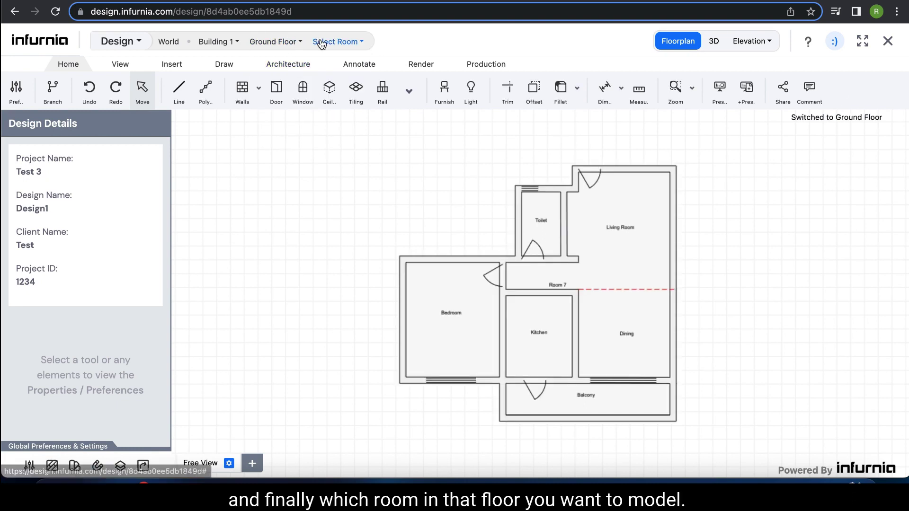
pyautogui.click(338, 42)
pyautogui.click(356, 178)
# View the bedroom in 3D and orbit around it, then return to the 2D floorplan.
pyautogui.scroll(5, 443, 336)
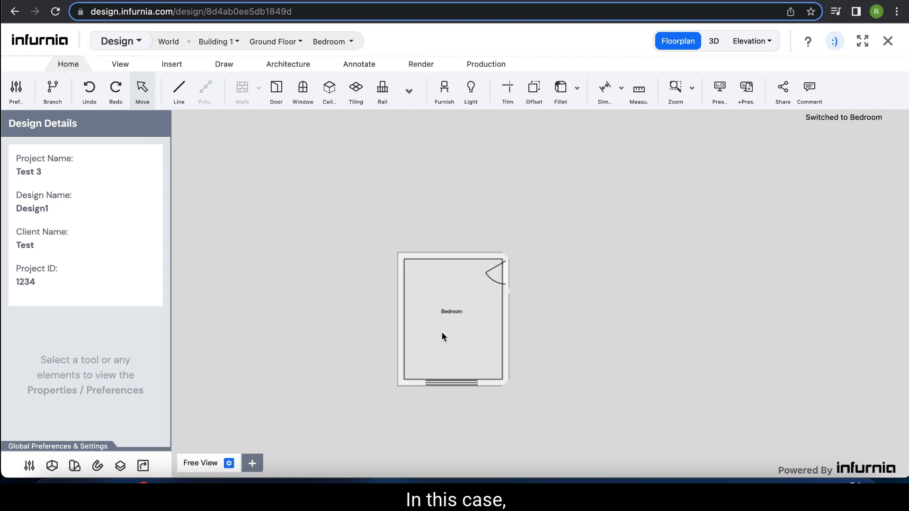
pyautogui.scroll(3, 442, 332)
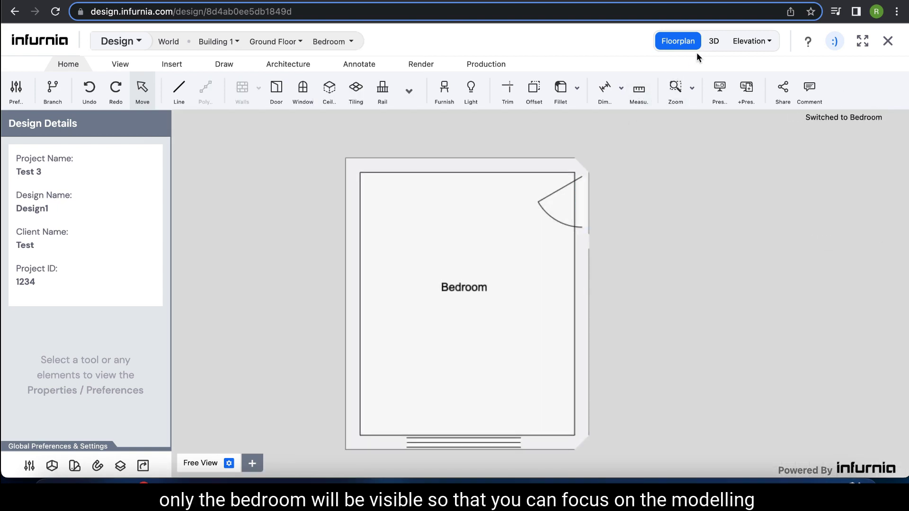
pyautogui.click(713, 44)
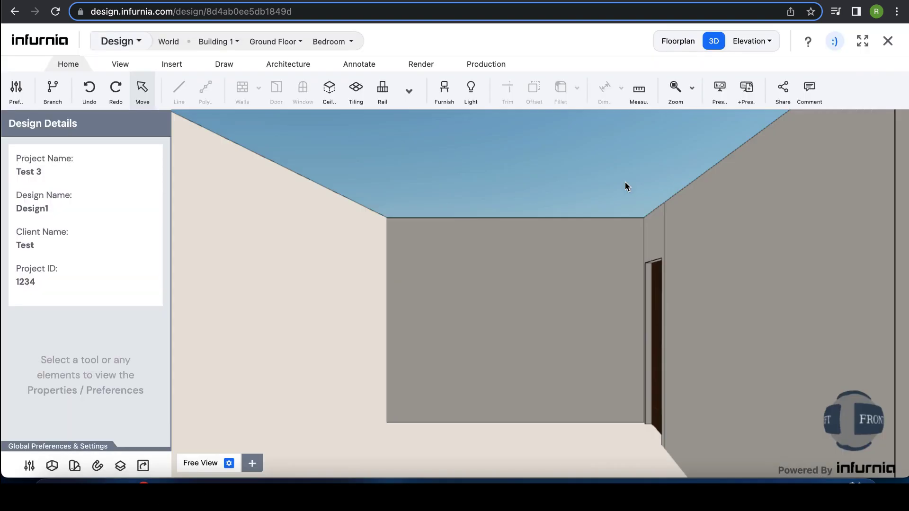
pyautogui.moveTo(626, 180); pyautogui.dragTo(728, 121)
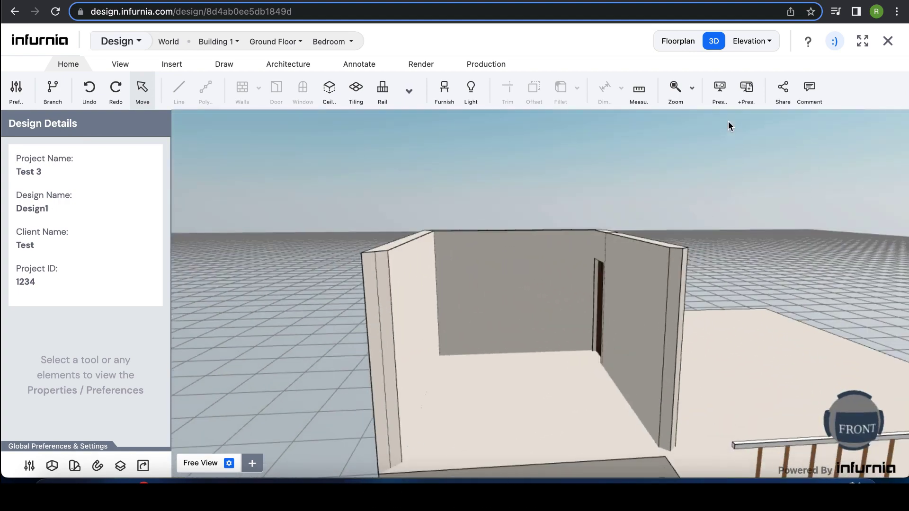
pyautogui.click(678, 41)
pyautogui.click(274, 42)
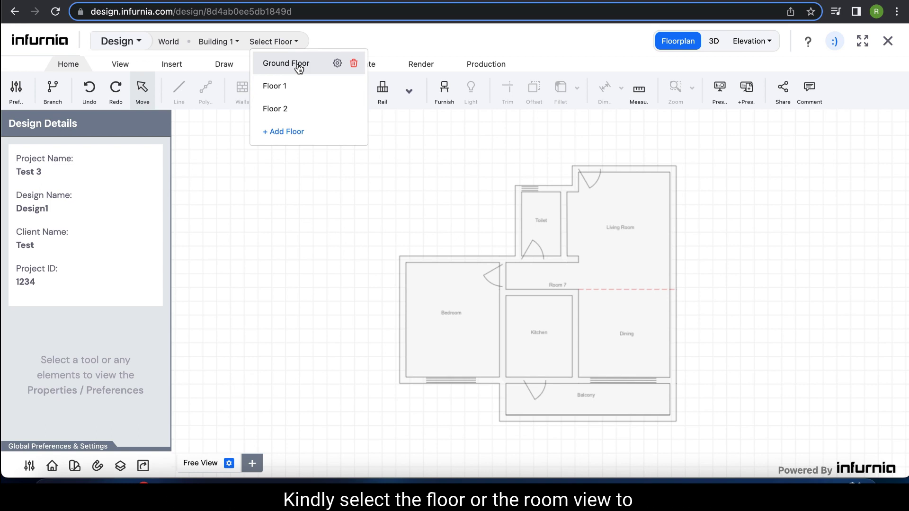
# Select the Ground Floor from the floor list.
pyautogui.click(299, 69)
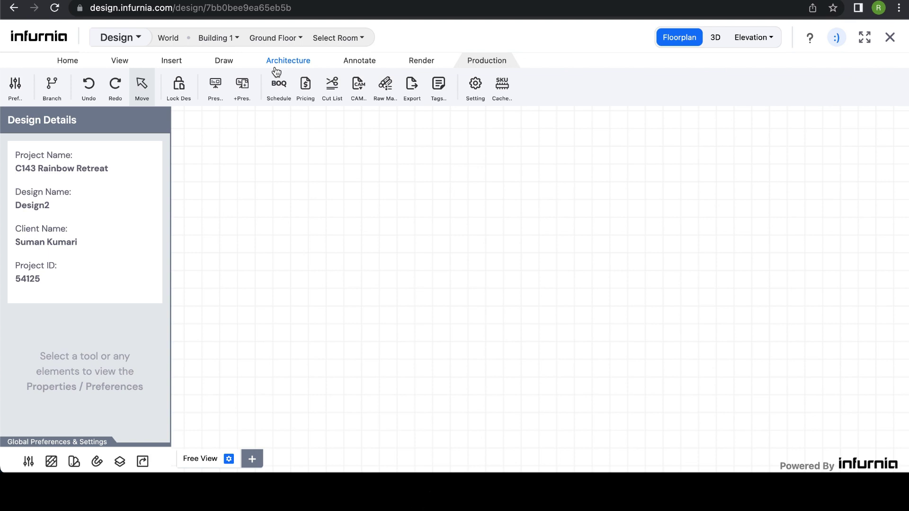
# Show the Home drafting tools and review the design's global preferences.
pyautogui.click(67, 61)
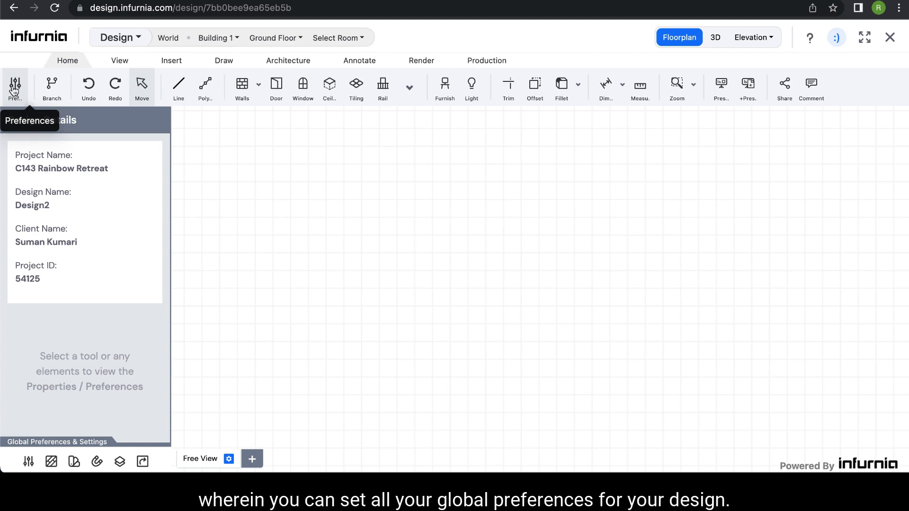
pyautogui.click(15, 89)
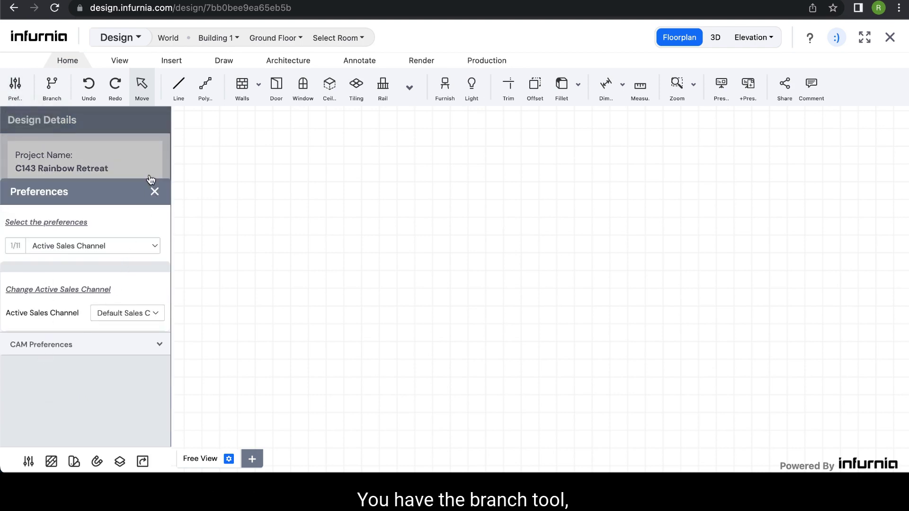
pyautogui.click(154, 192)
# Review Design2's versions and history and the latest version's options.
pyautogui.click(45, 93)
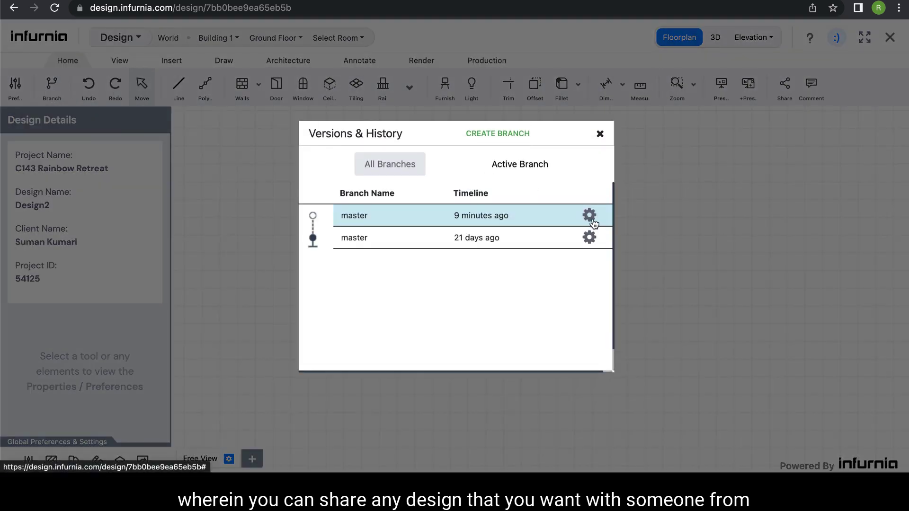
pyautogui.click(591, 217)
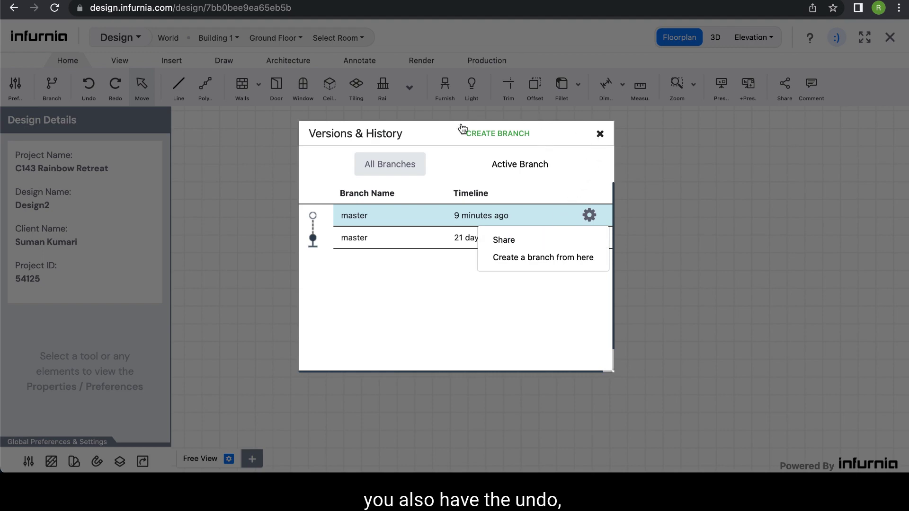
pyautogui.press('Escape')
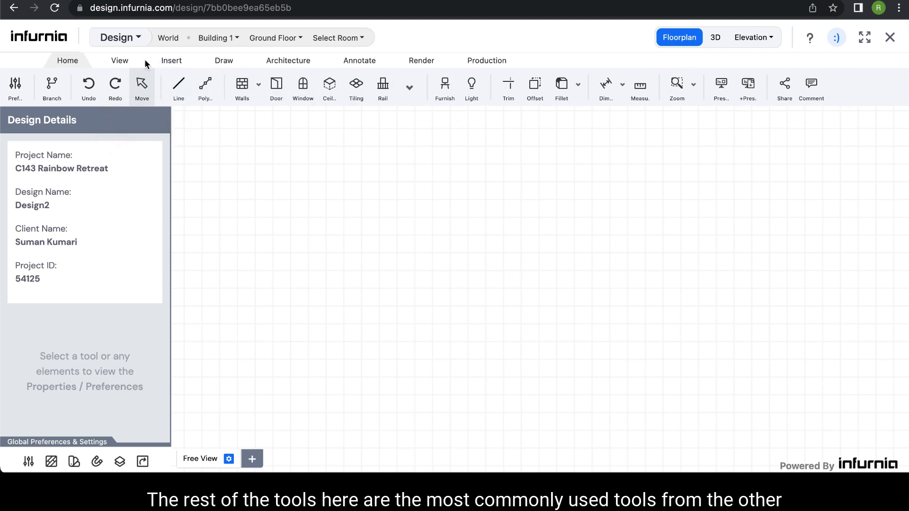
# Browse the View, Draw and Architecture ribbon tool sets, ending on the Annotate tools.
pyautogui.click(120, 61)
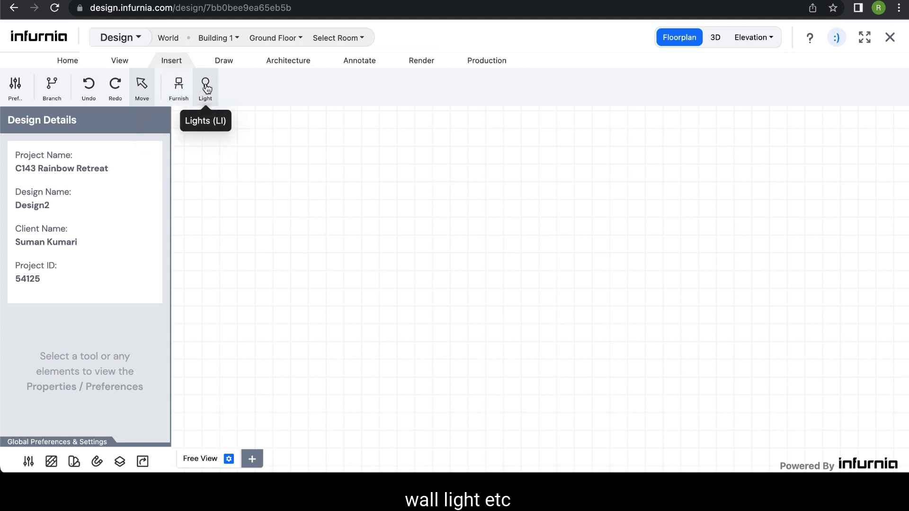
pyautogui.click(223, 65)
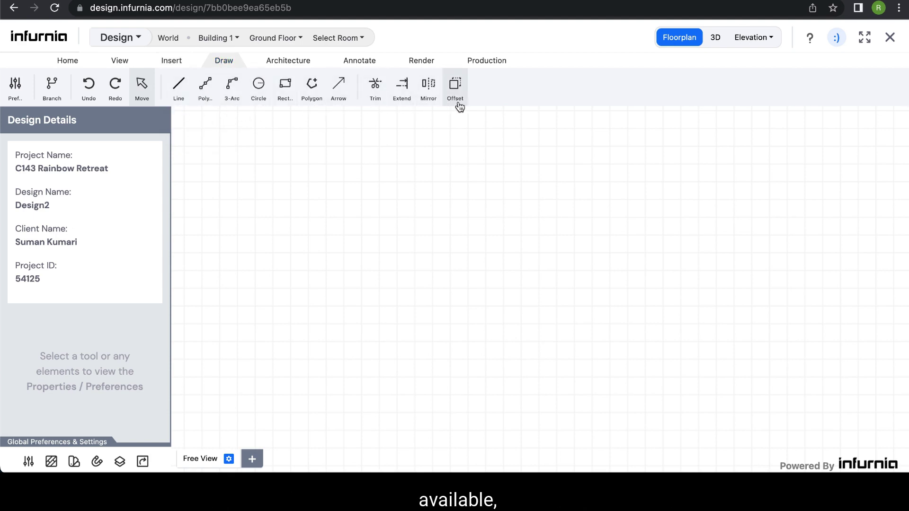
pyautogui.click(288, 62)
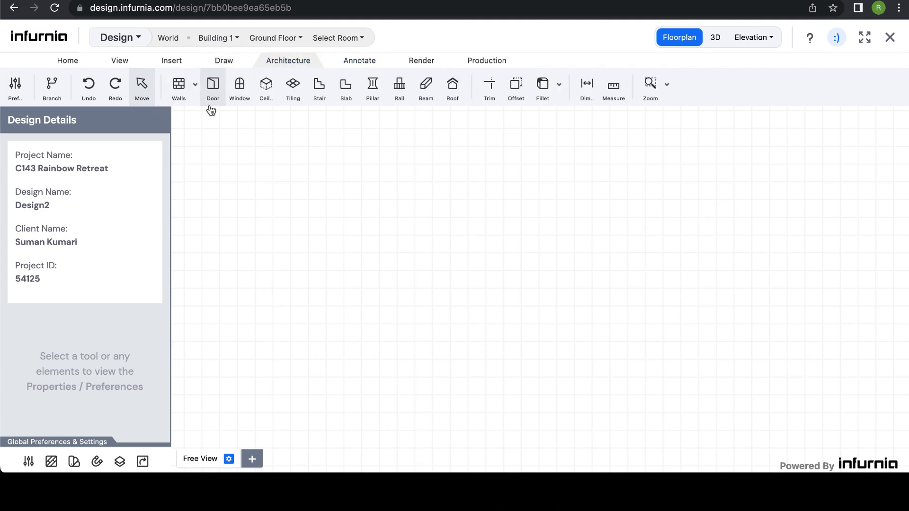
pyautogui.click(354, 63)
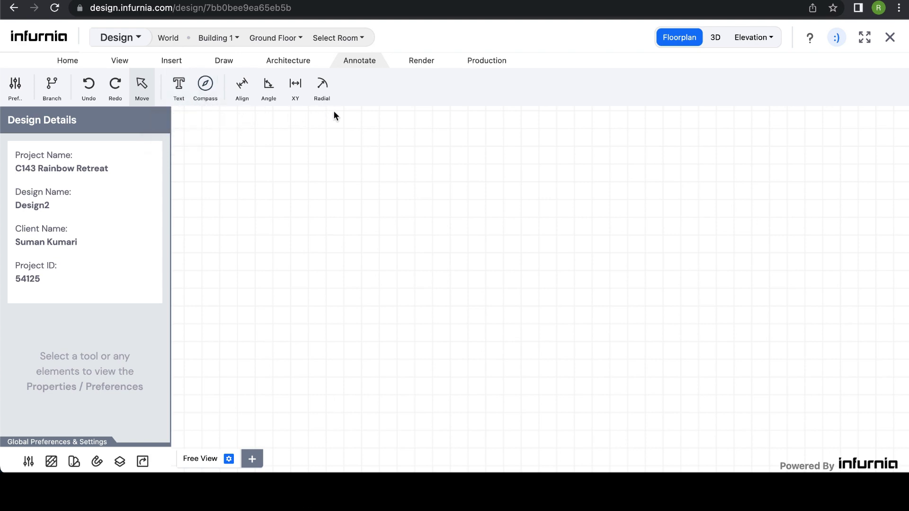
# Look over the rendering tools, then the Production ribbon tools.
pyautogui.click(427, 65)
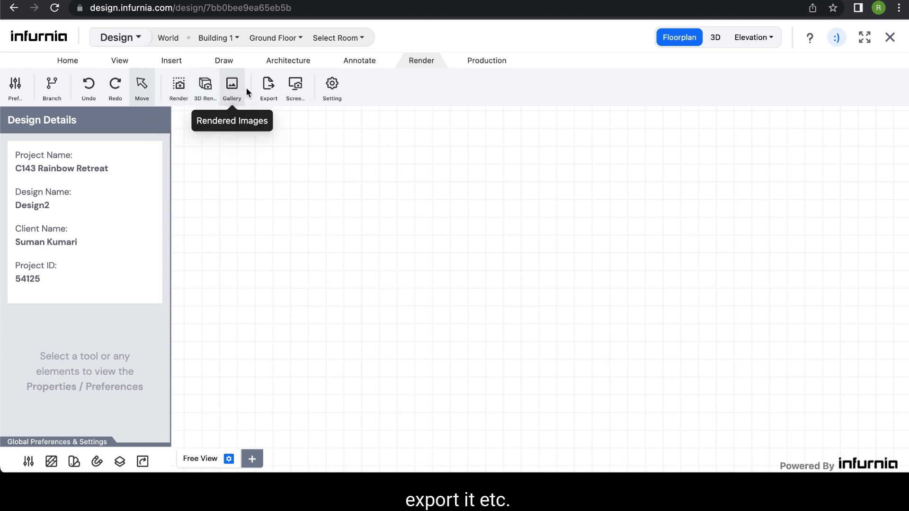
pyautogui.click(472, 66)
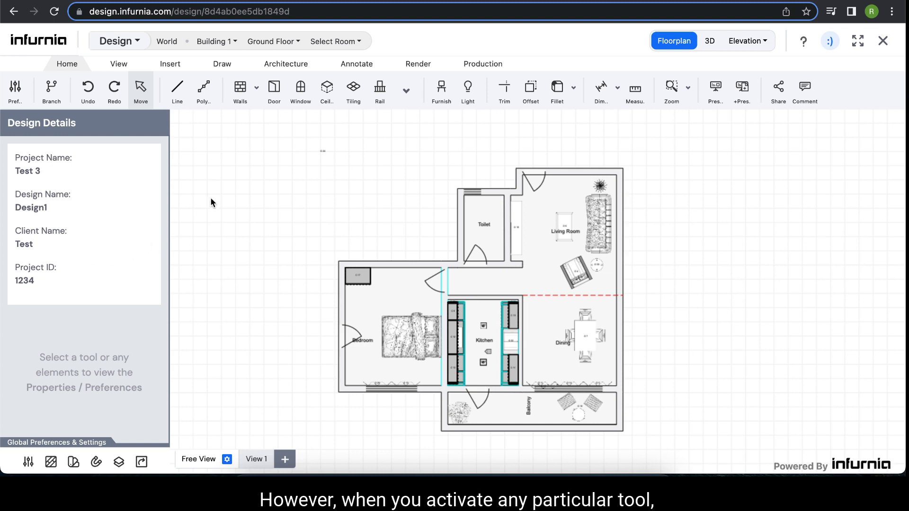
pyautogui.click(257, 90)
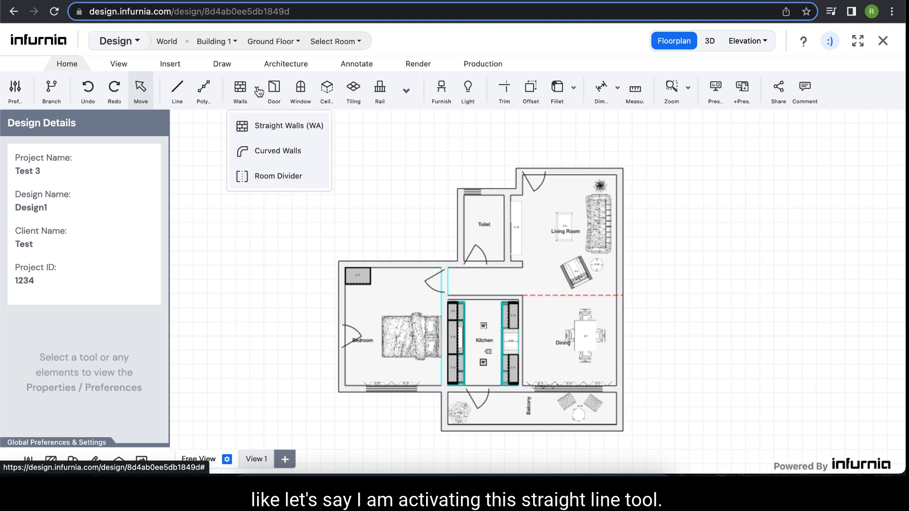
pyautogui.click(259, 128)
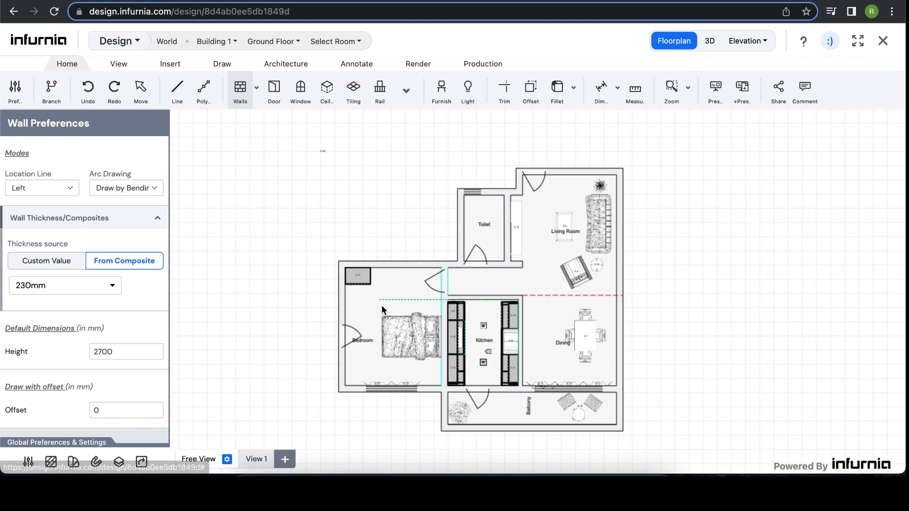
pyautogui.press('Escape')
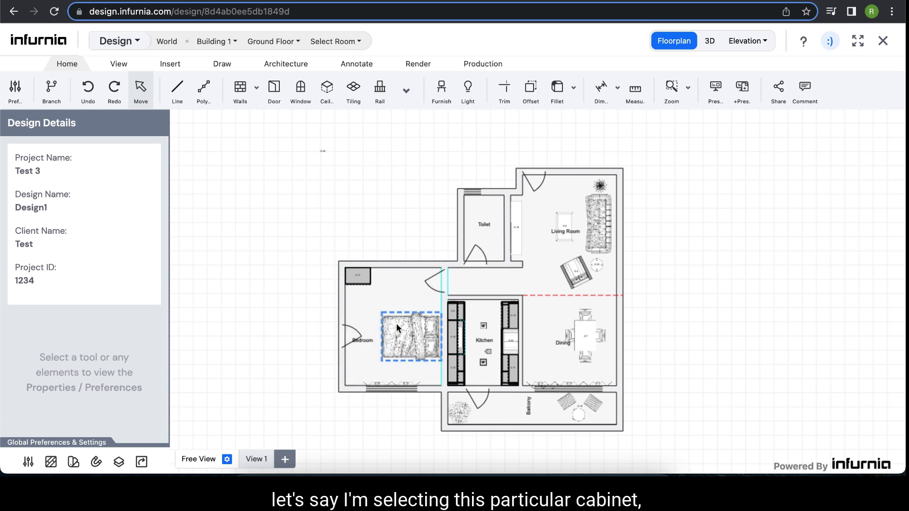
# Select kitchen cabinet C1 and check its Skirting and Shutter materials, including the Light Wood finish.
pyautogui.click(461, 314)
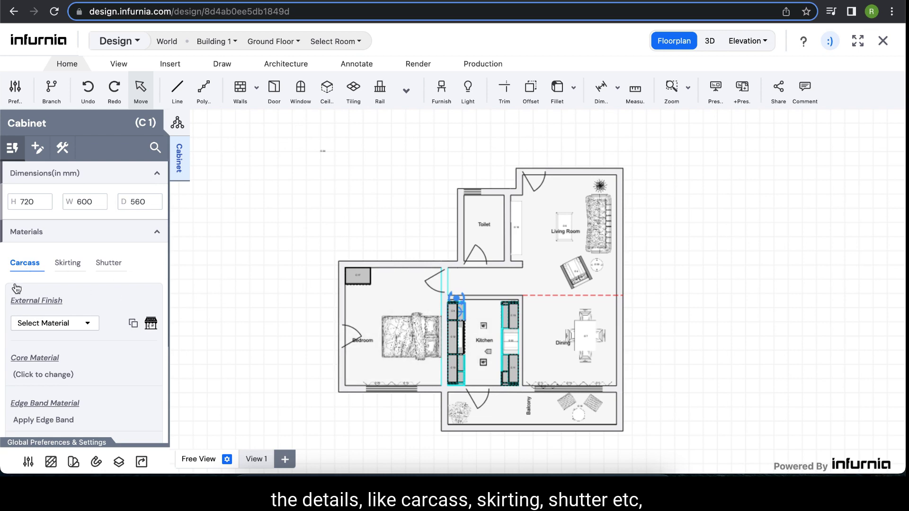
pyautogui.click(72, 262)
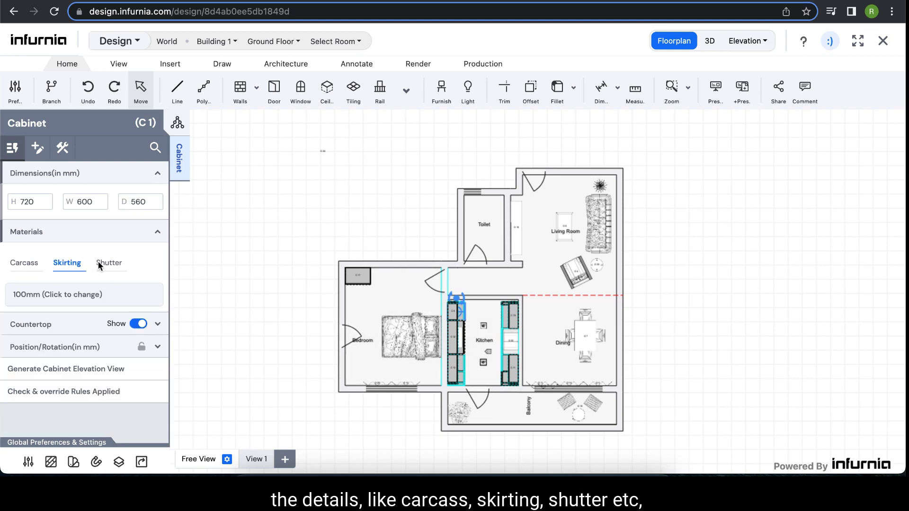
pyautogui.click(101, 262)
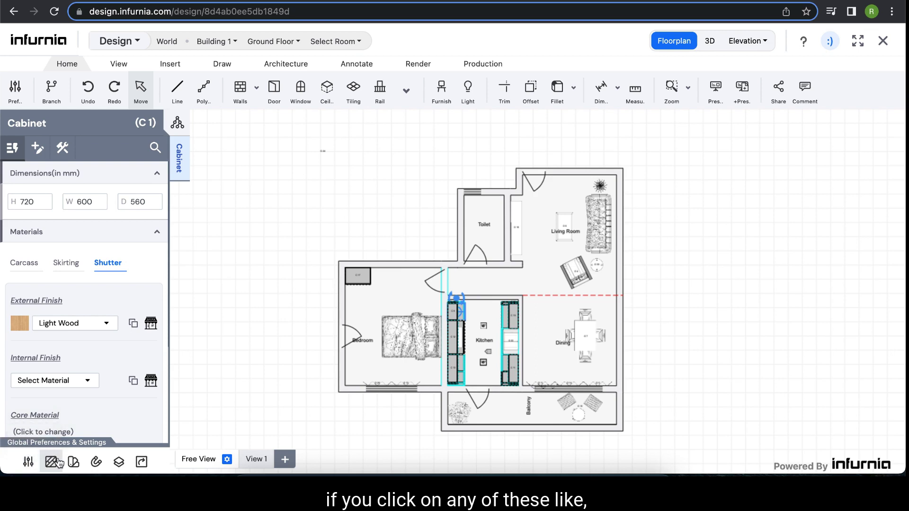
# Review the Layer Sets list, then close it to return to the floor plan.
pyautogui.click(119, 463)
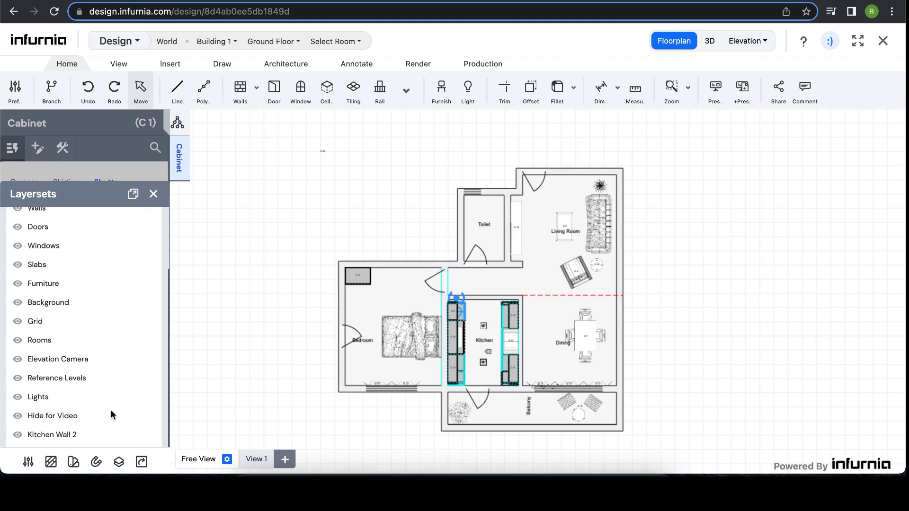
pyautogui.click(153, 195)
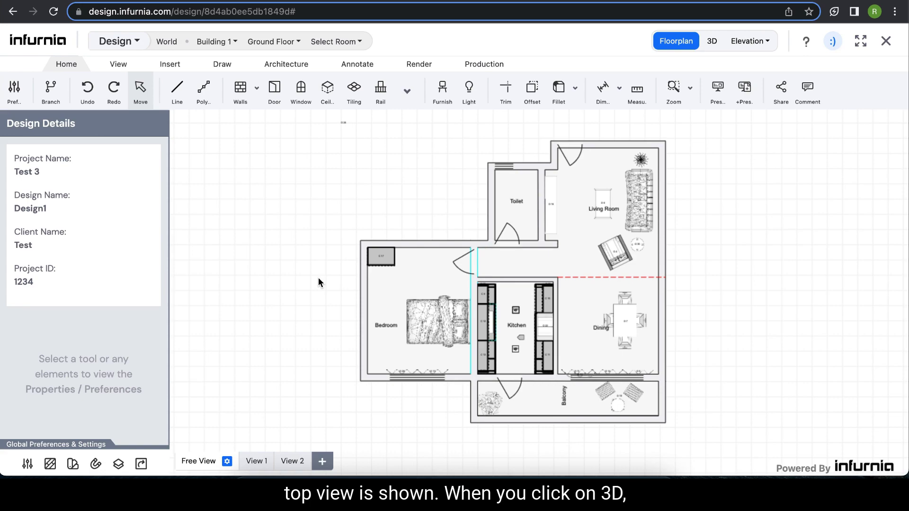
# Switch the apartment to 3D, orbit it to the back, and glance at the elevation views list.
pyautogui.click(712, 41)
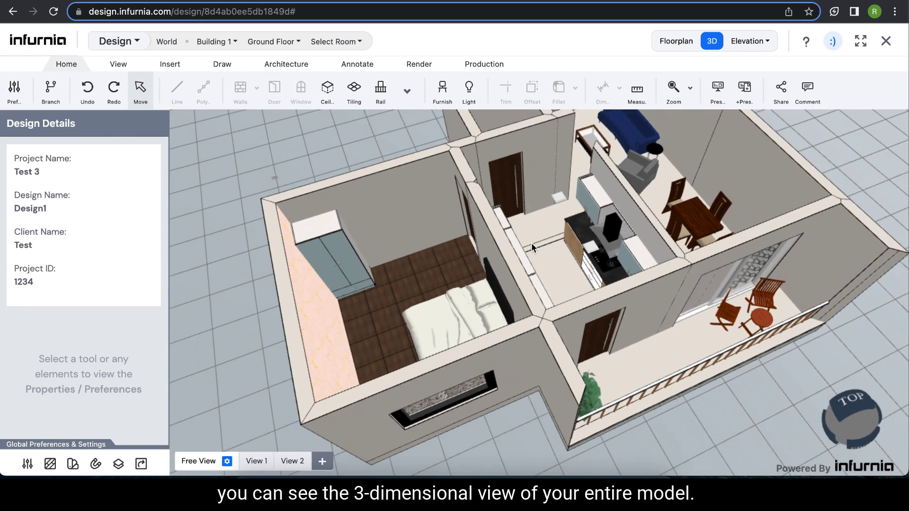
pyautogui.moveTo(531, 242); pyautogui.dragTo(586, 279)
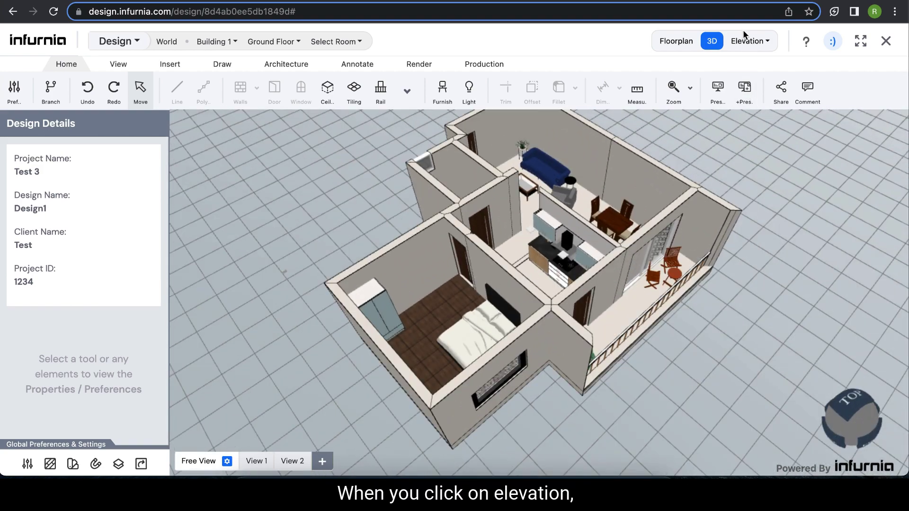
pyautogui.click(768, 42)
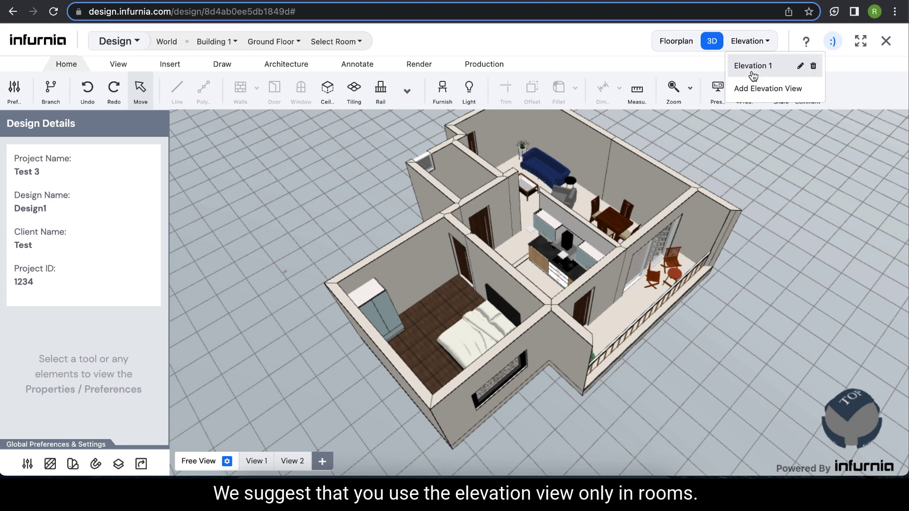
pyautogui.click(586, 49)
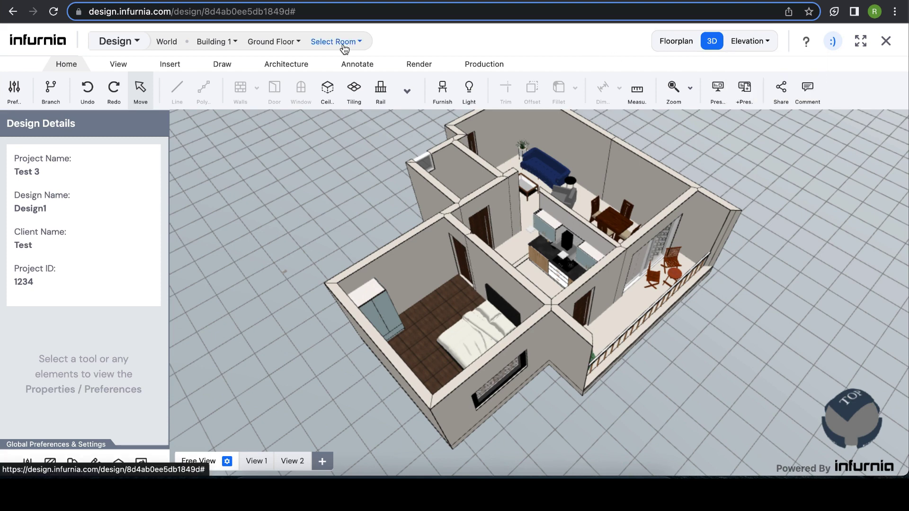
pyautogui.click(343, 47)
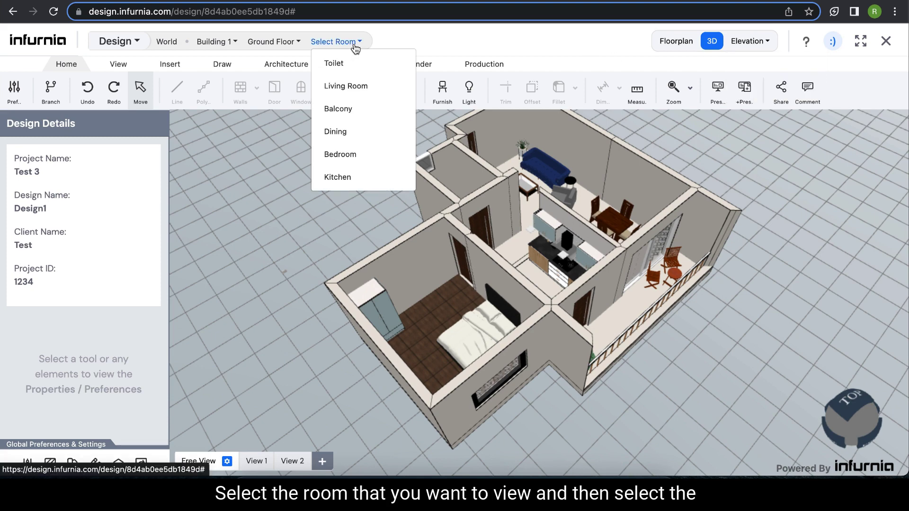
# Show the Kitchen room's Elevation 1 drawing.
pyautogui.click(355, 178)
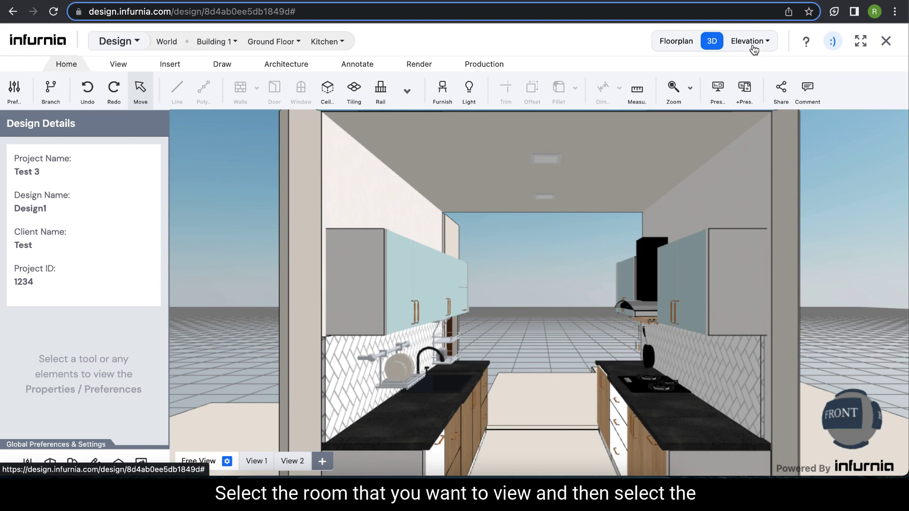
pyautogui.click(753, 45)
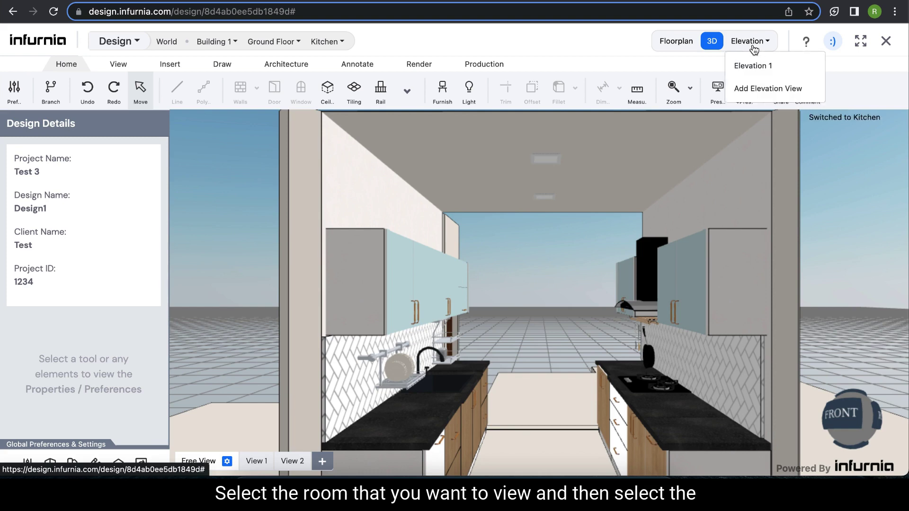
pyautogui.click(750, 75)
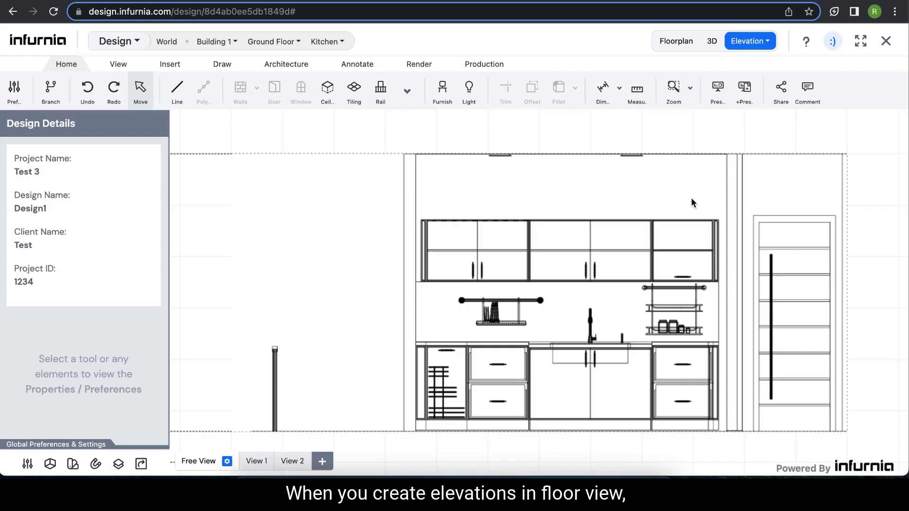
# Compare with the whole Ground Floor elevation, then limit it to the Kitchen again.
pyautogui.click(287, 42)
pyautogui.click(287, 66)
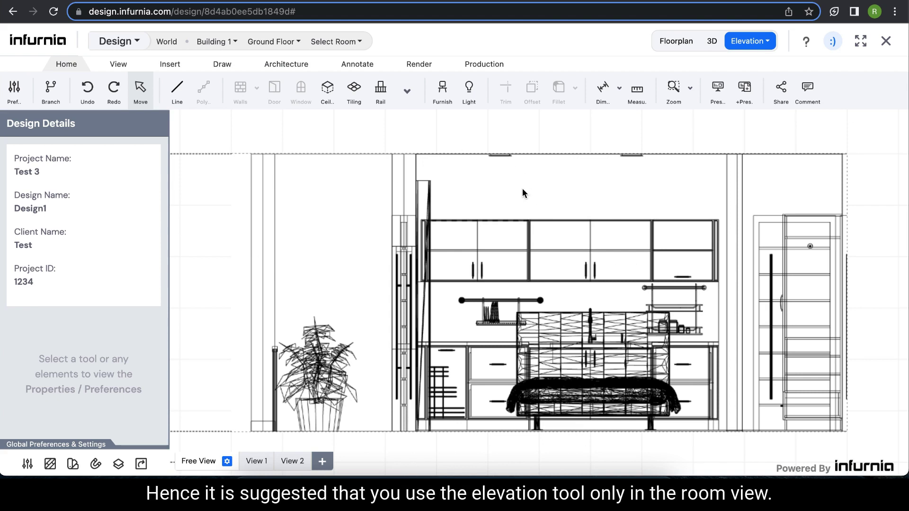
pyautogui.click(344, 43)
pyautogui.click(360, 178)
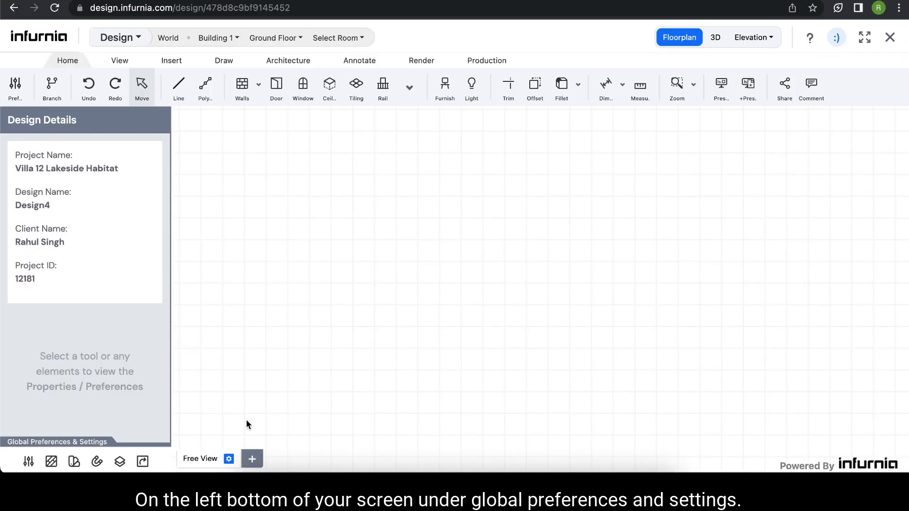
# Open design preferences on the Kitchen category and scroll through its carcass material settings.
pyautogui.click(28, 462)
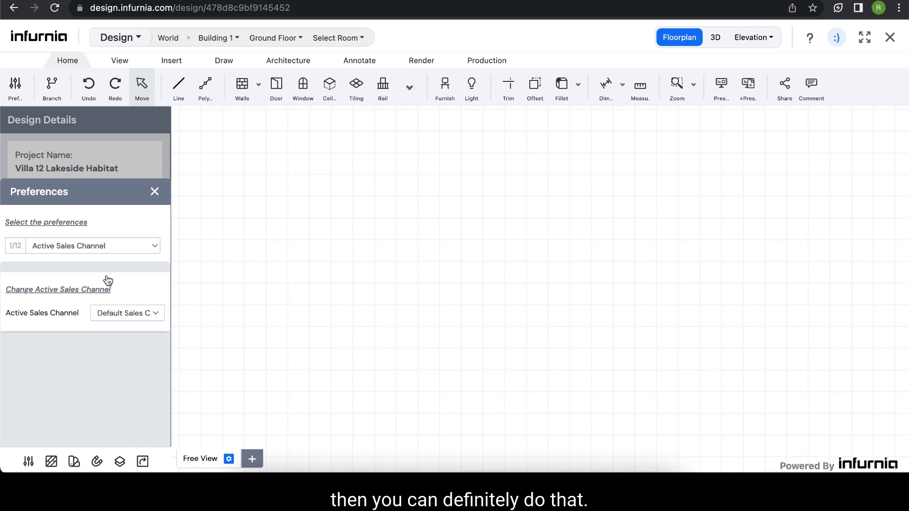
pyautogui.click(150, 249)
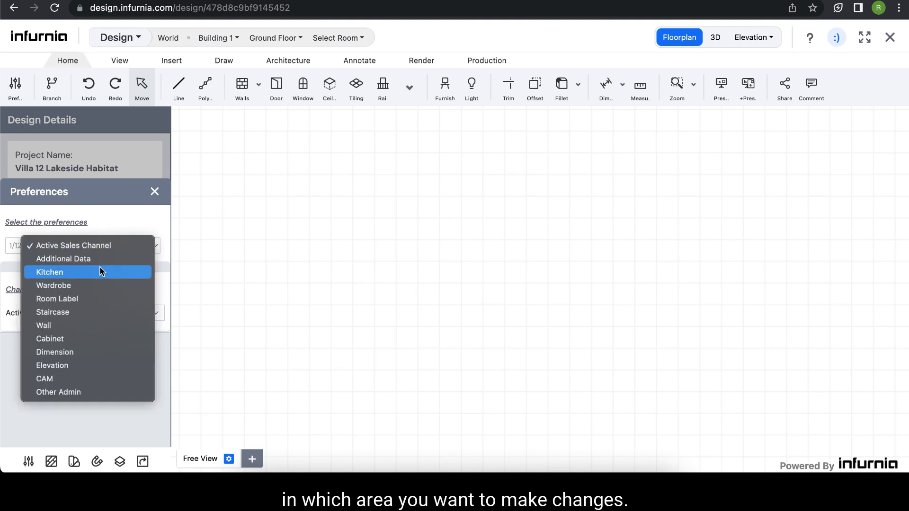
pyautogui.click(41, 275)
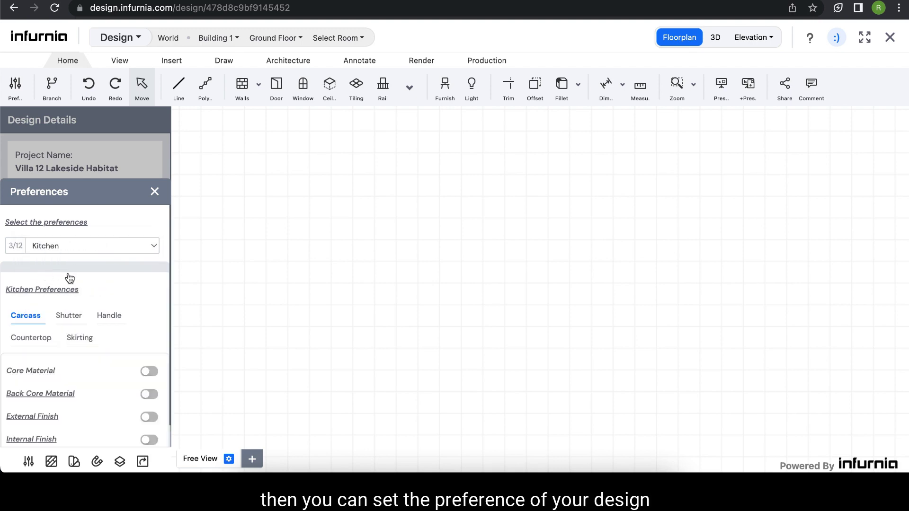
pyautogui.scroll(-1, 97, 366)
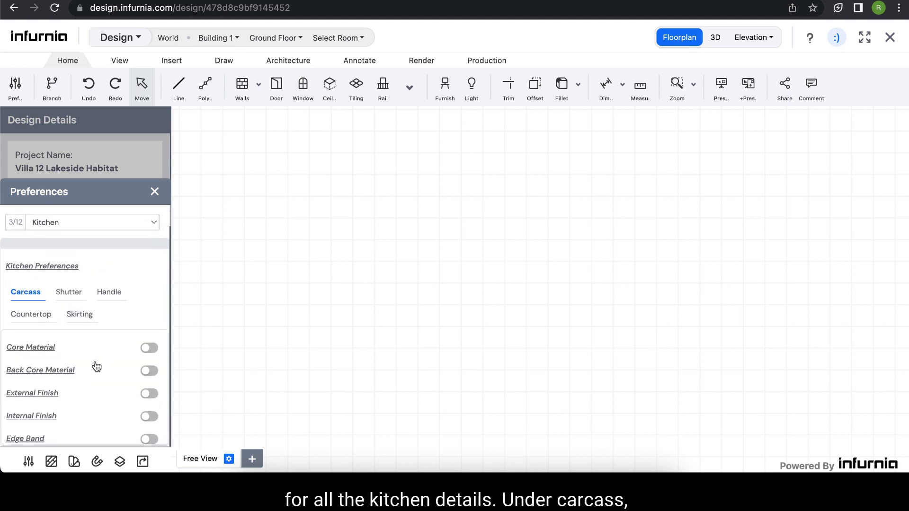
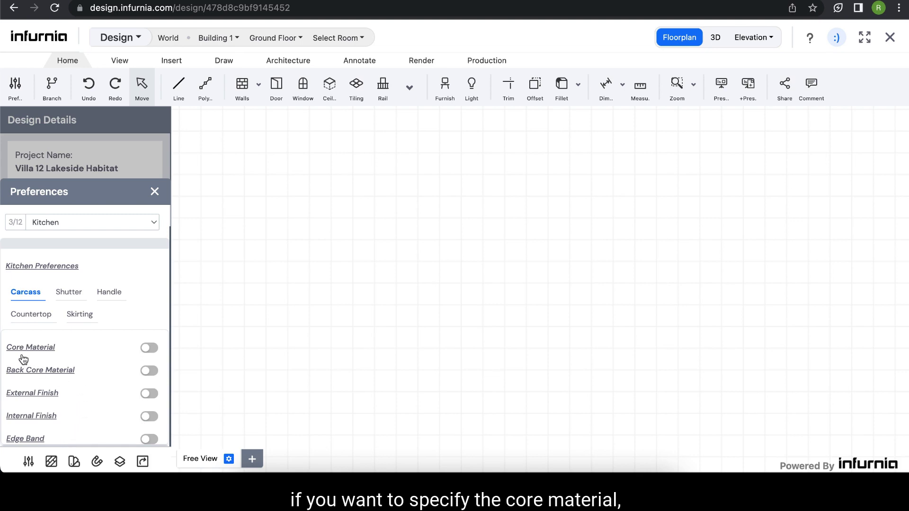
# Switch on the carcass Core Material and set it to Post Lam MDF 16mm MDF Plain.
pyautogui.click(150, 349)
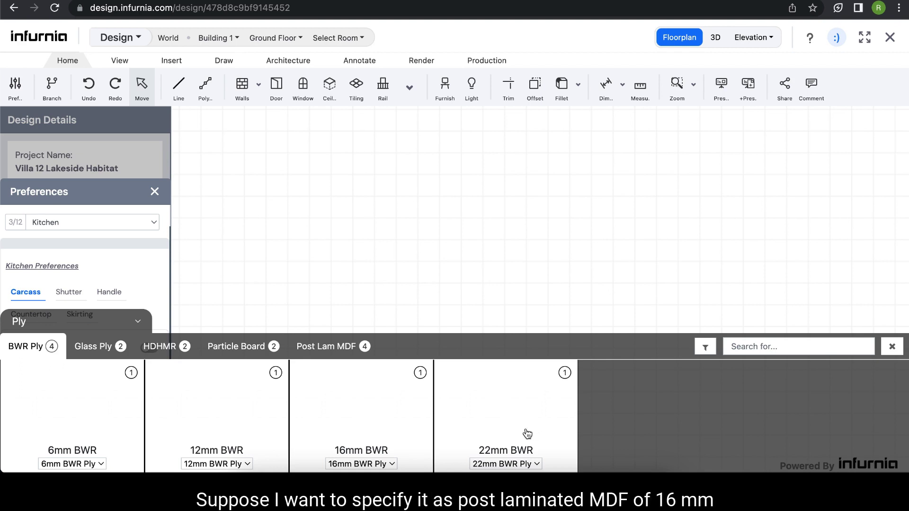
pyautogui.click(339, 349)
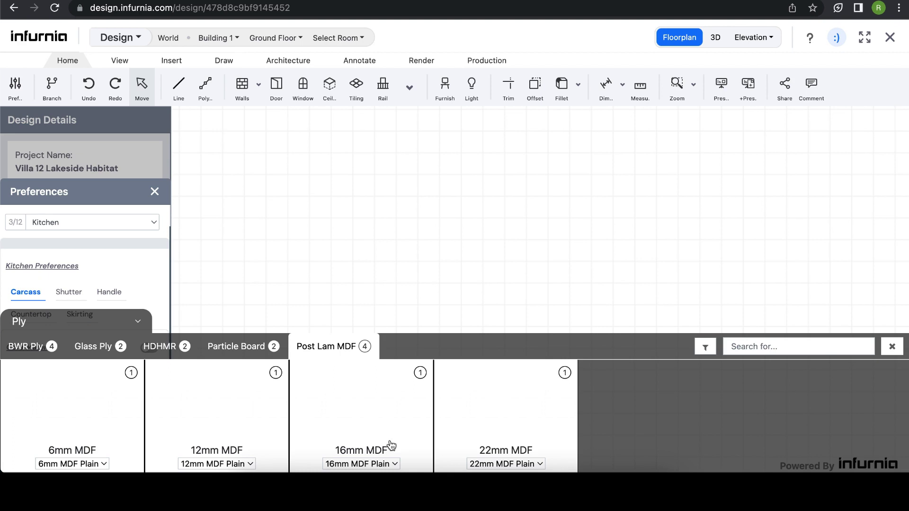
pyautogui.click(368, 465)
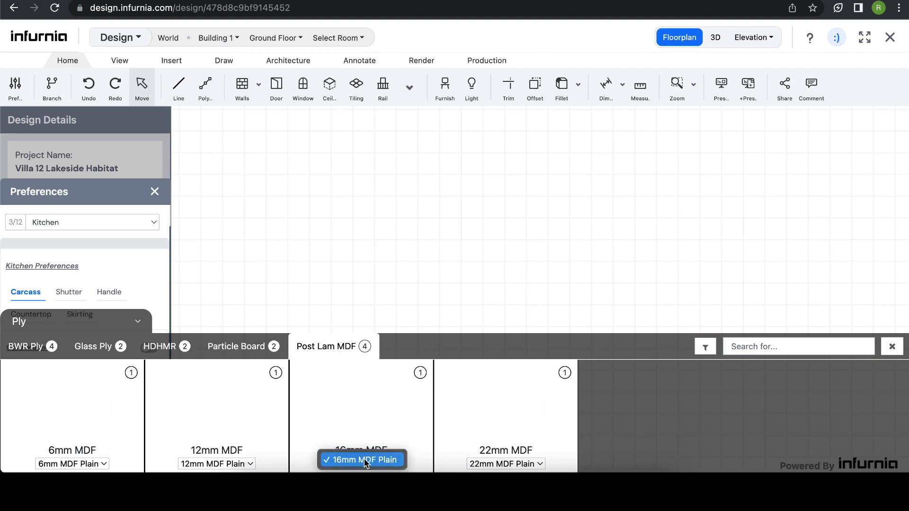
pyautogui.click(377, 461)
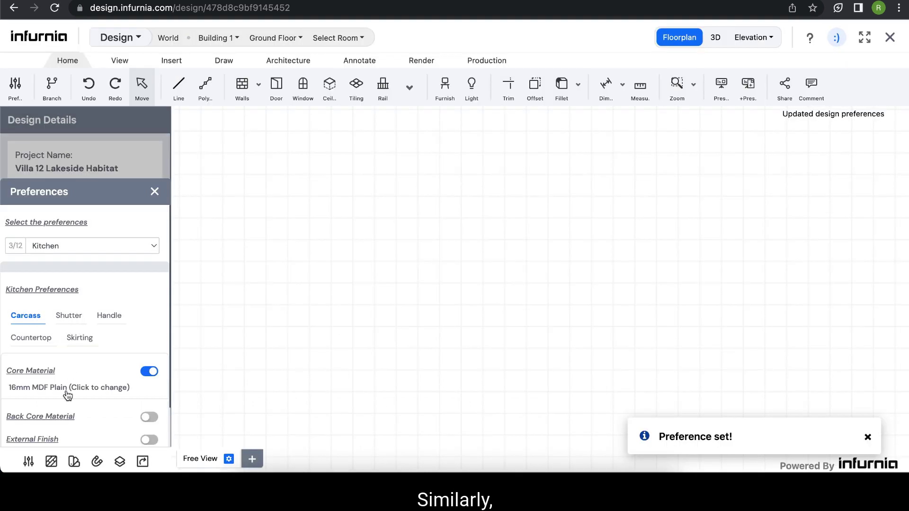
pyautogui.scroll(-1, 81, 430)
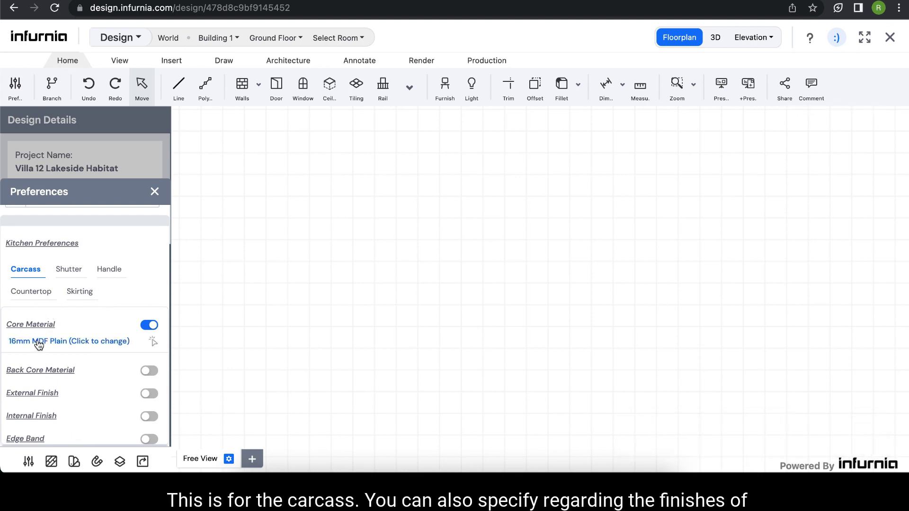
# On the Shutter preferences, browse the wooden Design shutters and close without choosing one.
pyautogui.click(66, 270)
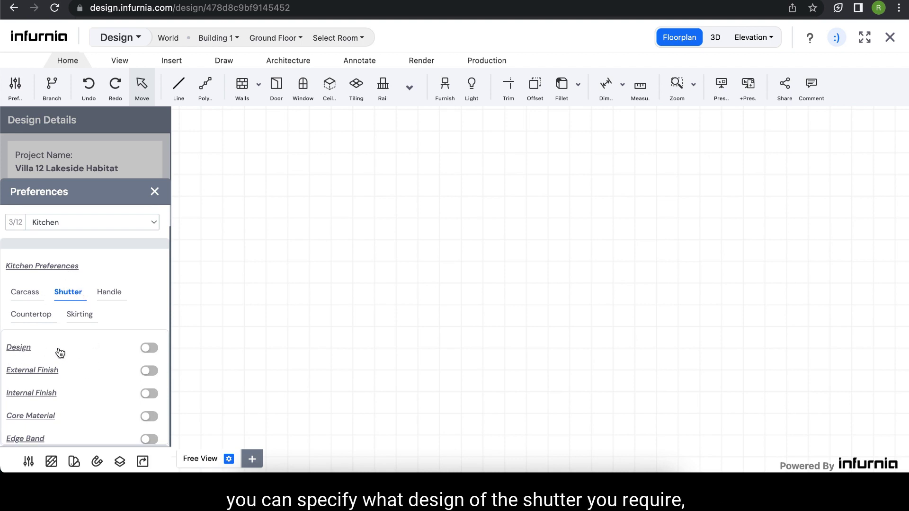
pyautogui.click(148, 349)
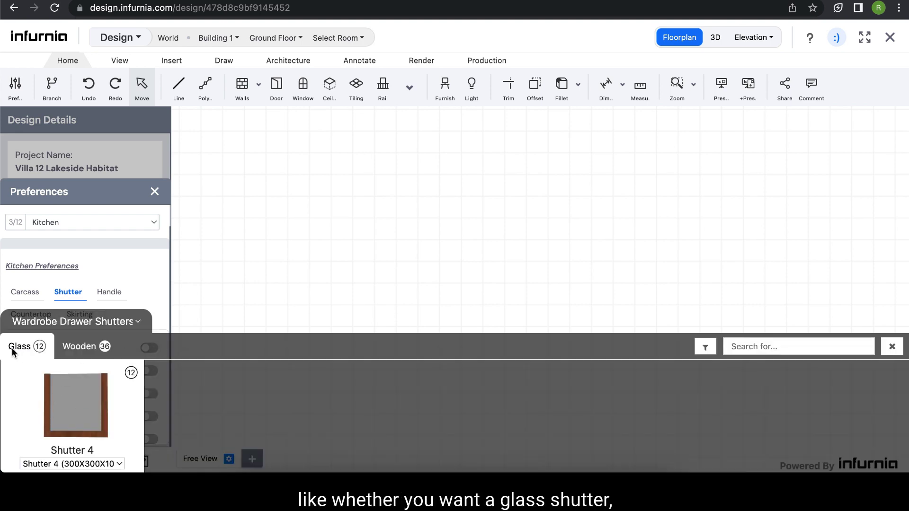
pyautogui.click(85, 350)
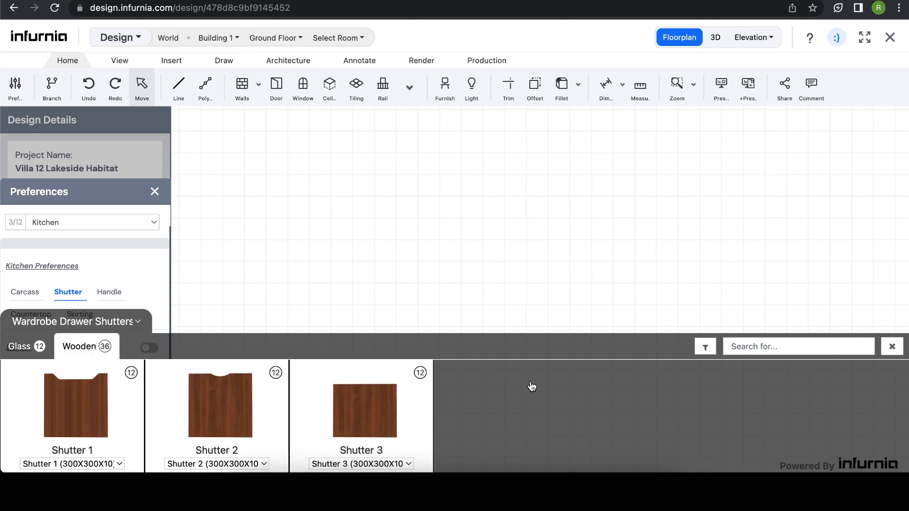
pyautogui.click(893, 347)
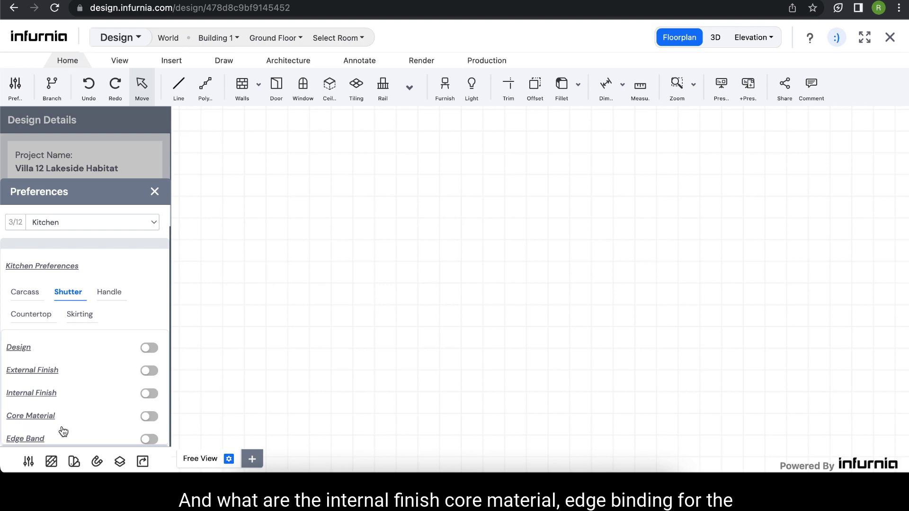
# Switch on the shutter External Finish and set it to American Maple veneer.
pyautogui.click(149, 371)
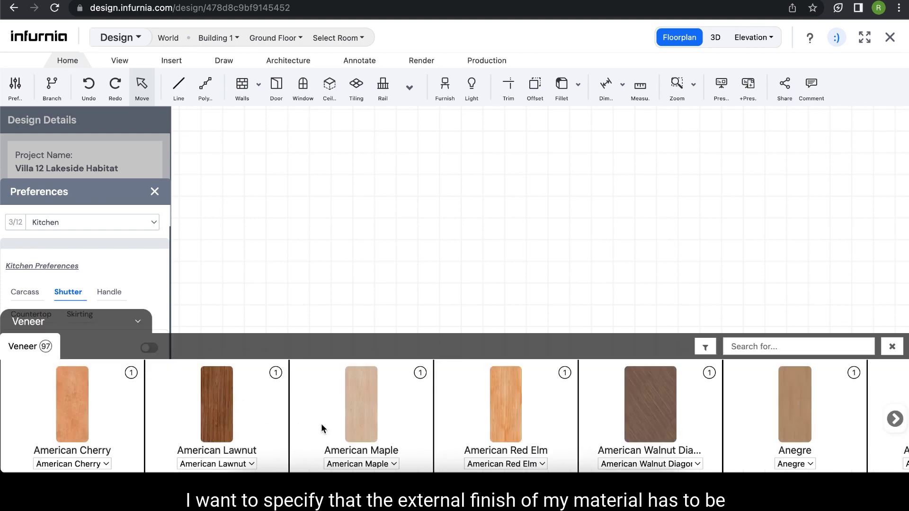
pyautogui.click(369, 406)
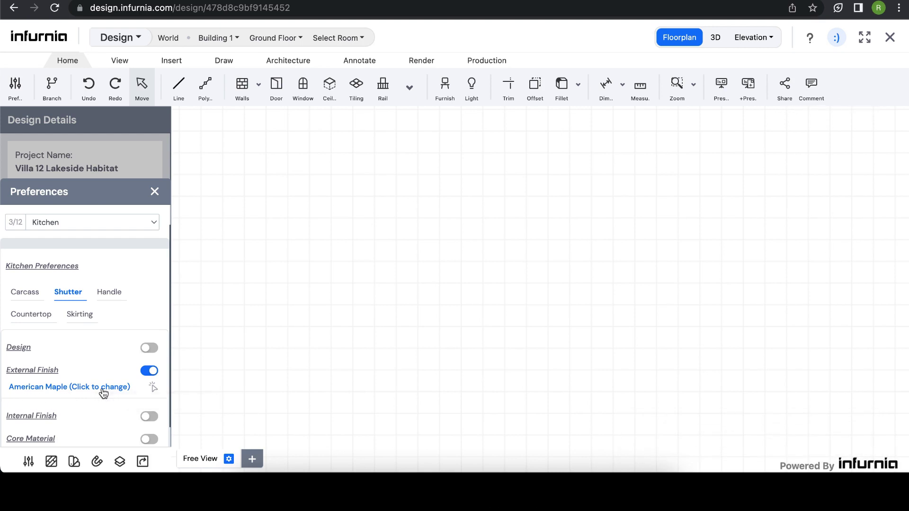
pyautogui.click(109, 292)
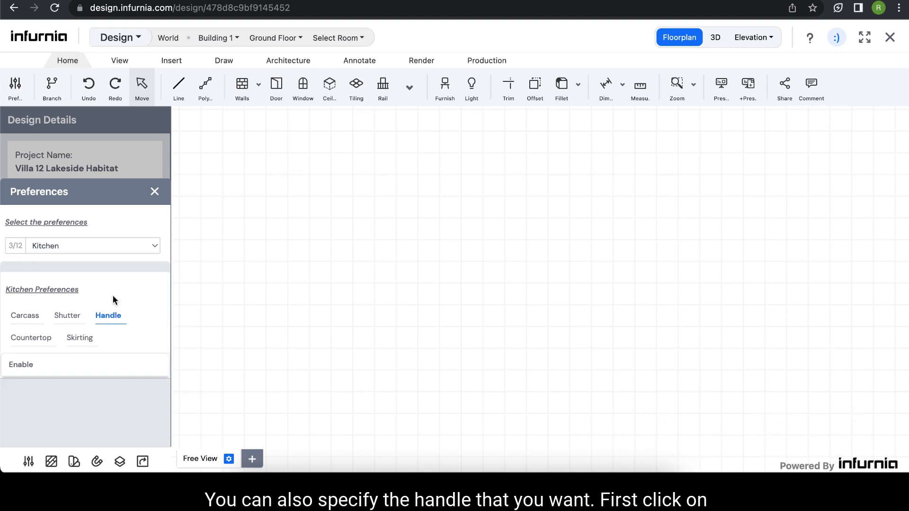
# Enable kitchen handle preferences and choose the Antique Handle from regular Handles.
pyautogui.click(21, 366)
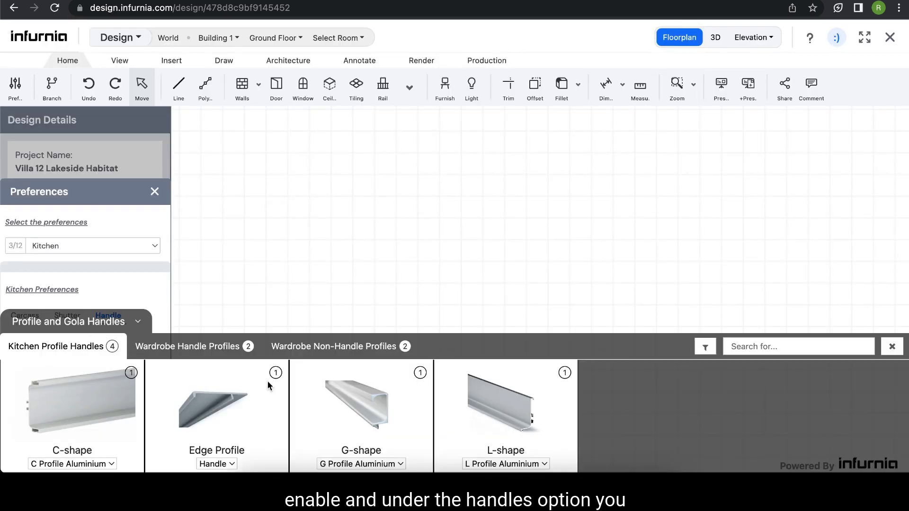
pyautogui.click(105, 319)
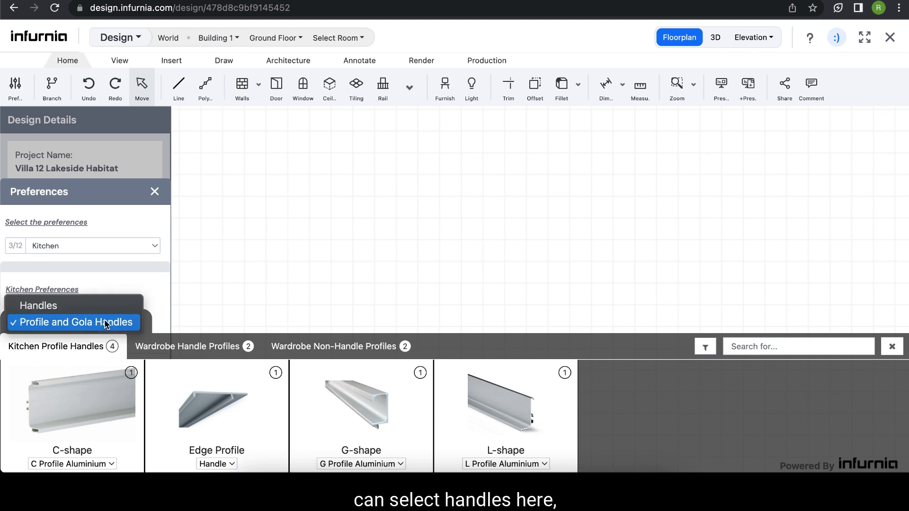
pyautogui.click(29, 307)
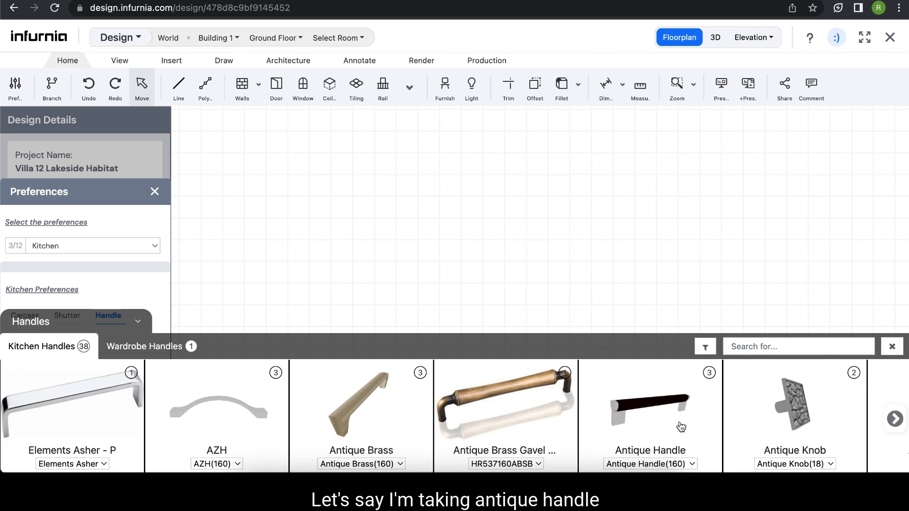
pyautogui.click(654, 429)
# Switch on the countertop Finish and set it to Charcoal Black granite.
pyautogui.click(32, 337)
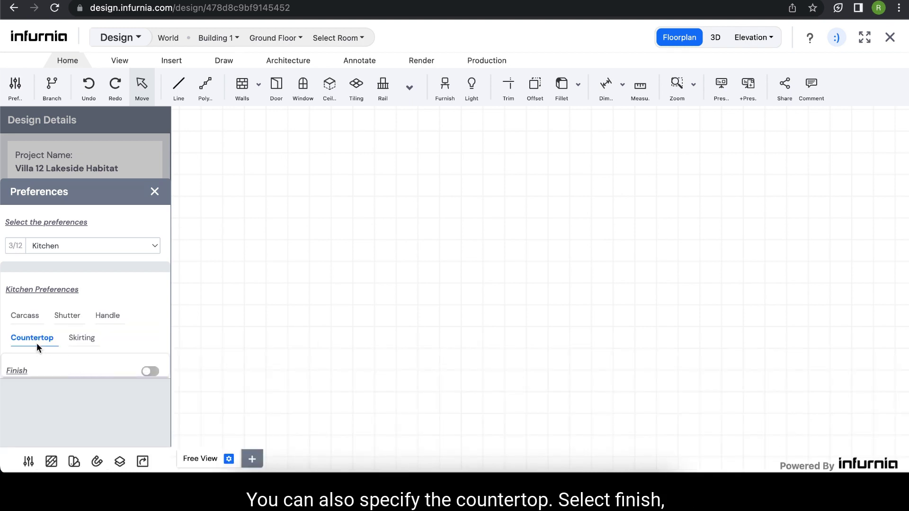
pyautogui.click(151, 372)
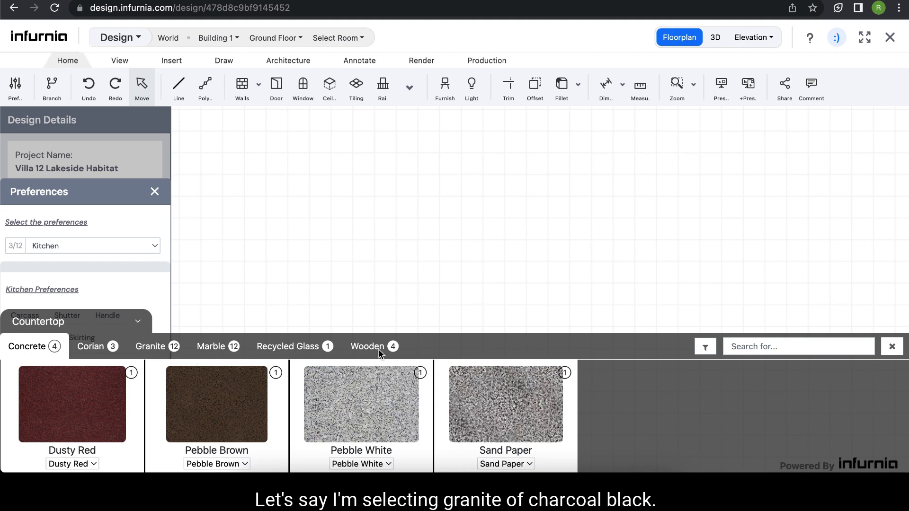
pyautogui.click(146, 345)
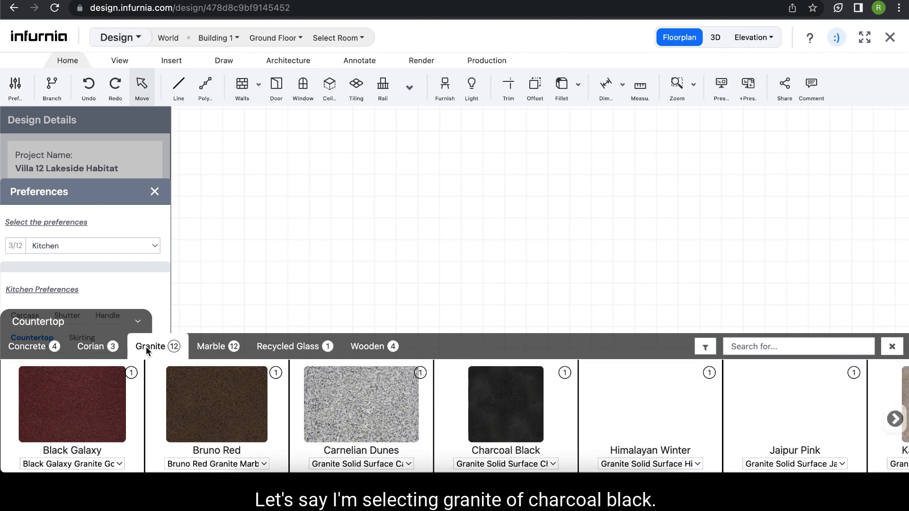
pyautogui.click(506, 433)
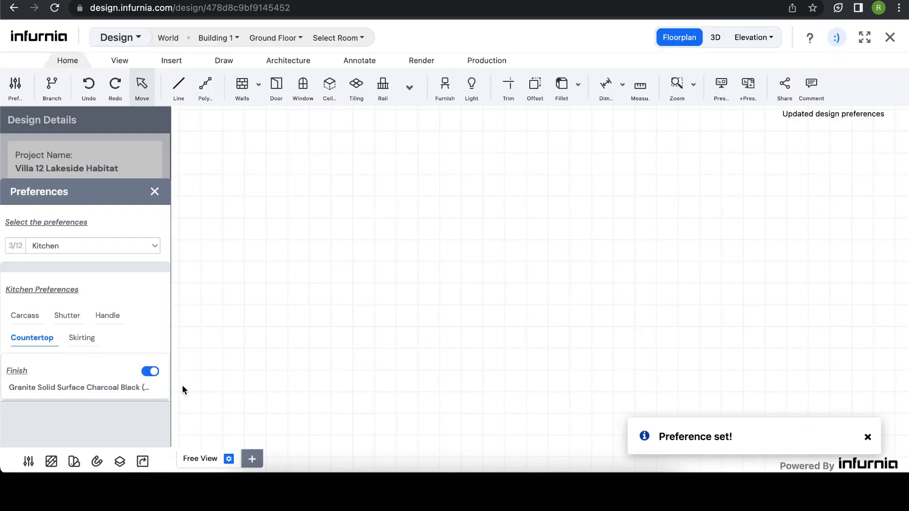
pyautogui.click(79, 337)
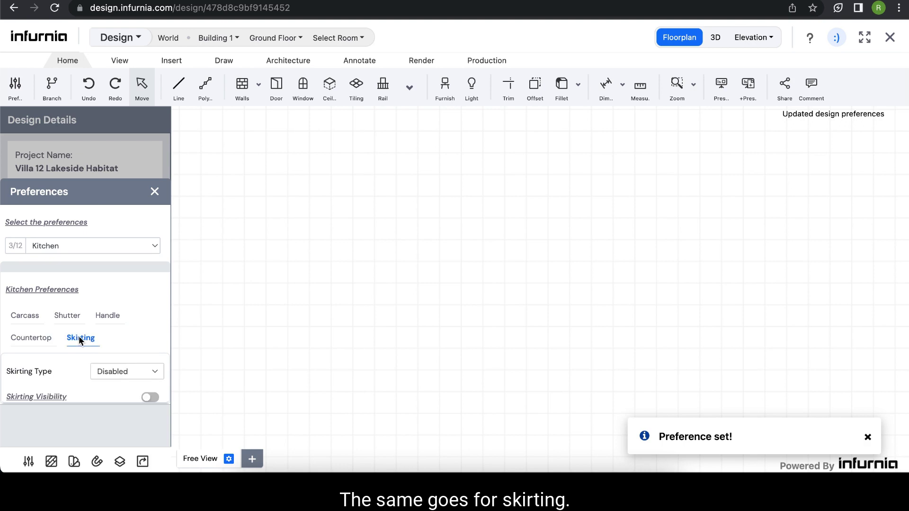
# Set the skirting type to Wooden with an American Maple veneer finish.
pyautogui.click(129, 372)
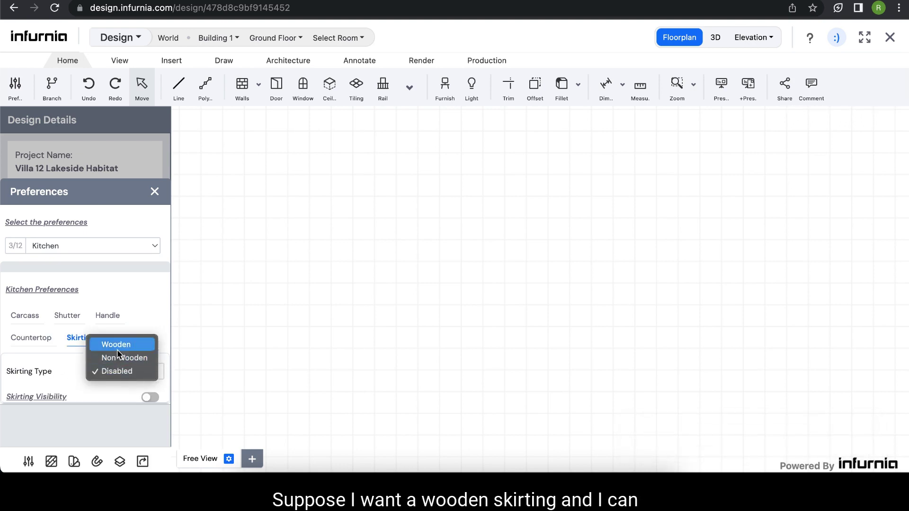
pyautogui.press('Escape')
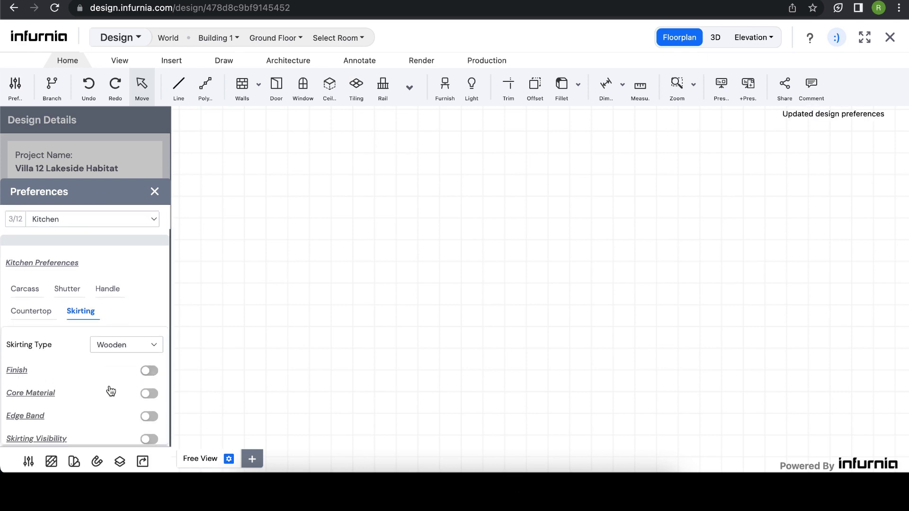
pyautogui.click(150, 372)
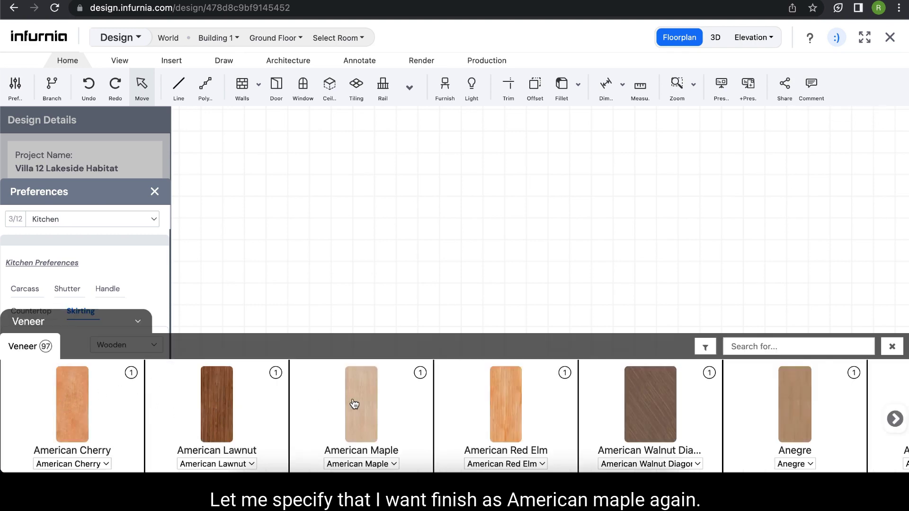
pyautogui.click(354, 403)
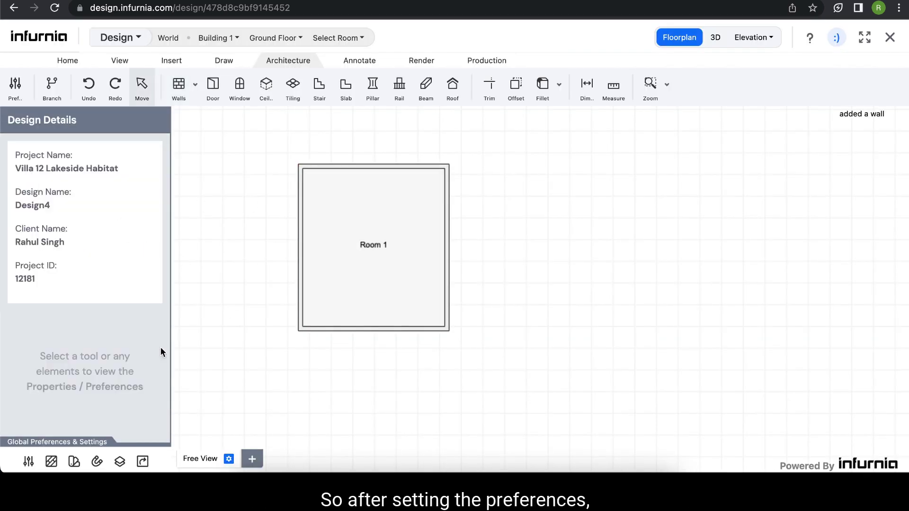
# Place a 300 mm one-shutter base unit against Room 1's top wall and view it in 3D.
pyautogui.click(179, 66)
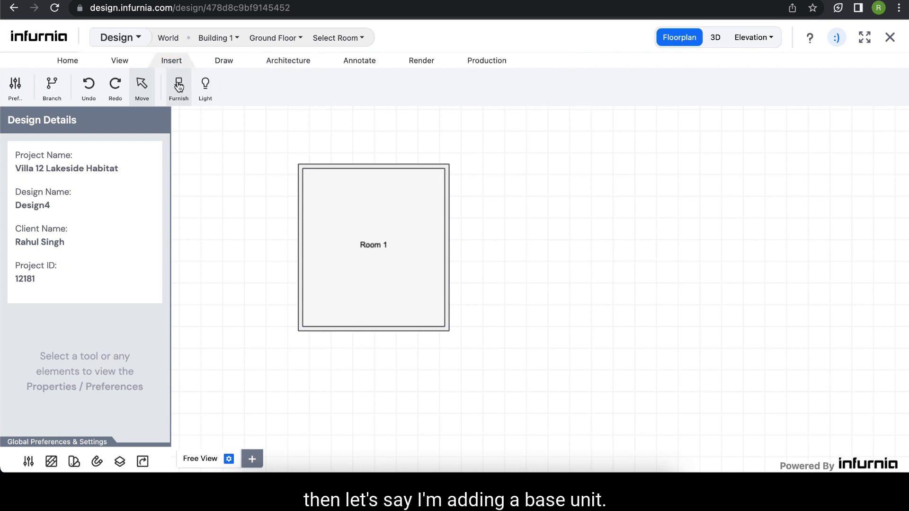
pyautogui.click(55, 148)
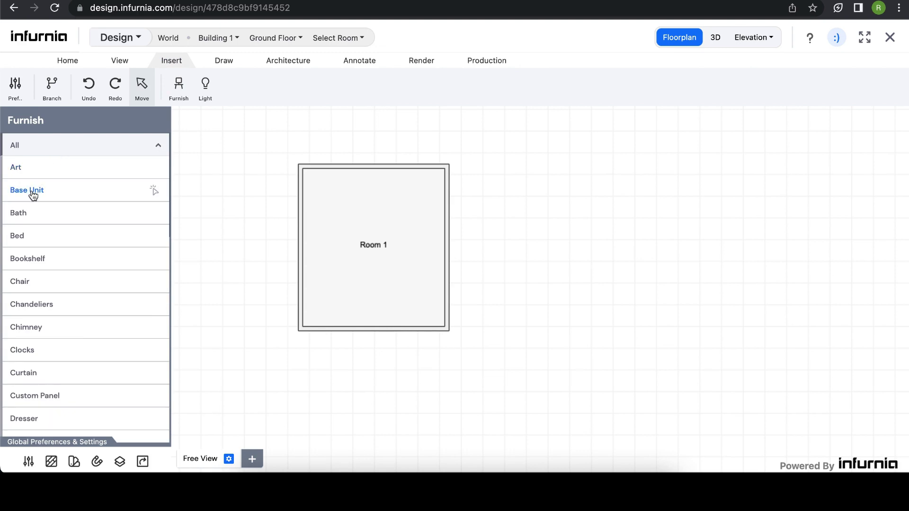
pyautogui.click(32, 192)
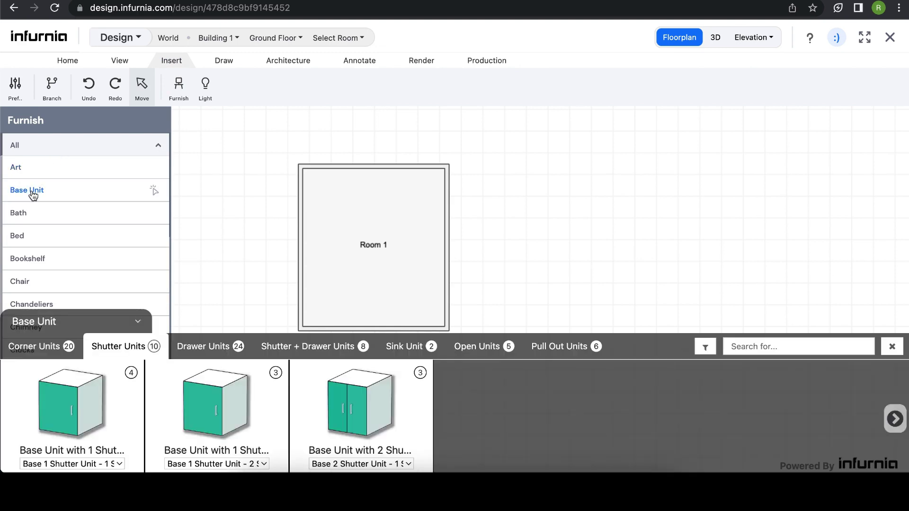
pyautogui.click(193, 408)
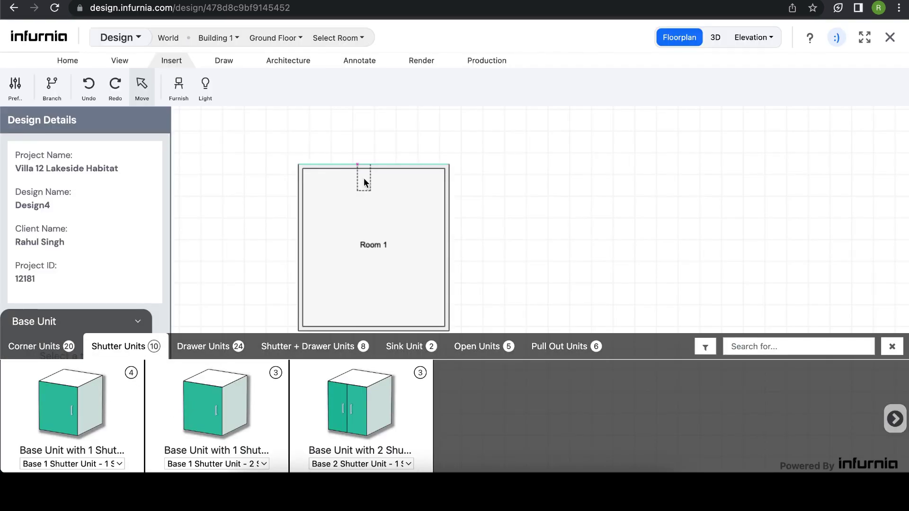
pyautogui.click(364, 181)
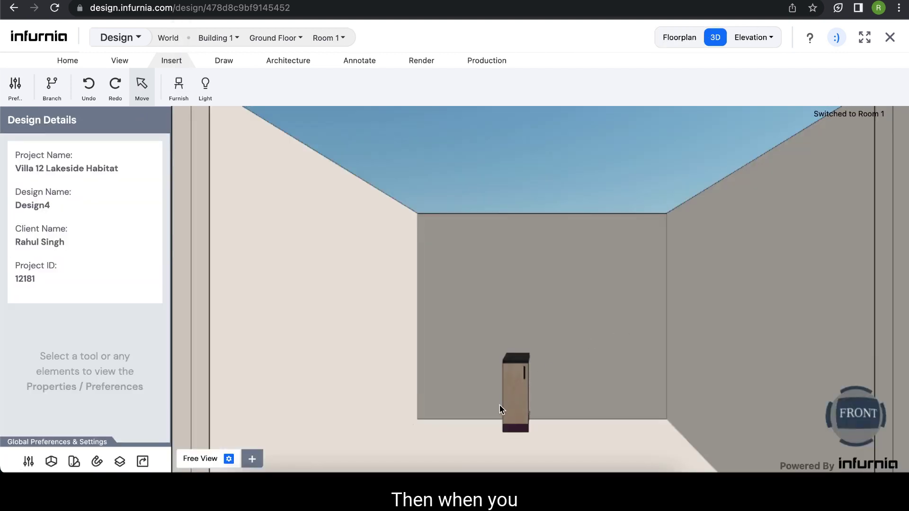
pyautogui.click(513, 399)
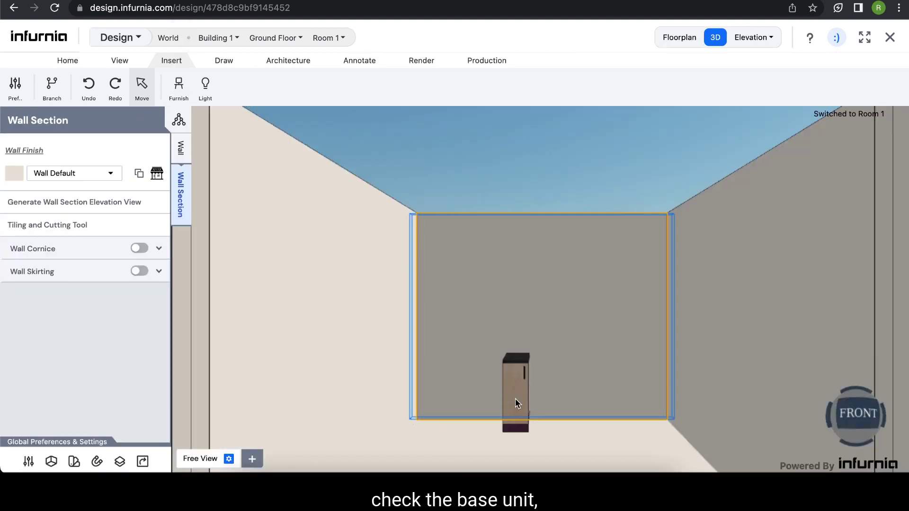
pyautogui.click(515, 399)
pyautogui.moveTo(574, 397); pyautogui.dragTo(540, 398)
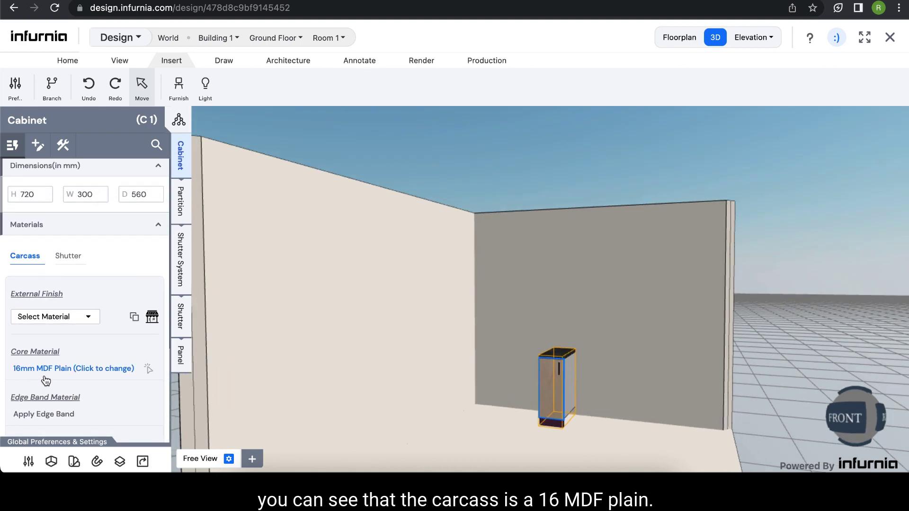
pyautogui.click(67, 257)
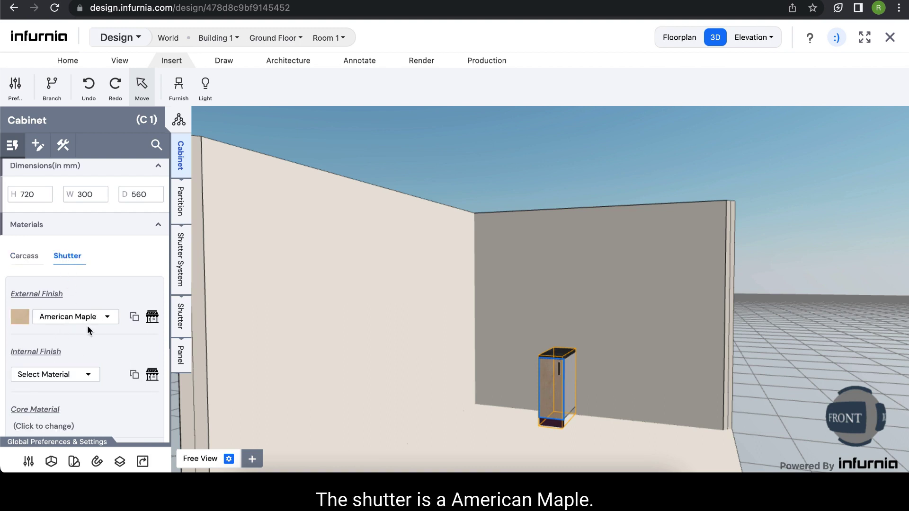
pyautogui.scroll(-3, 106, 345)
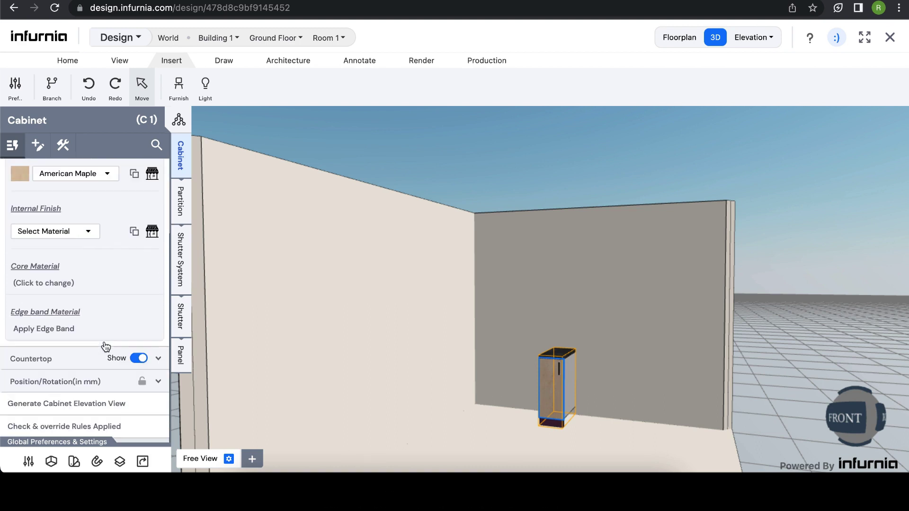
pyautogui.click(80, 362)
pyautogui.scroll(-3, 65, 399)
pyautogui.click(87, 359)
pyautogui.scroll(-1, 74, 354)
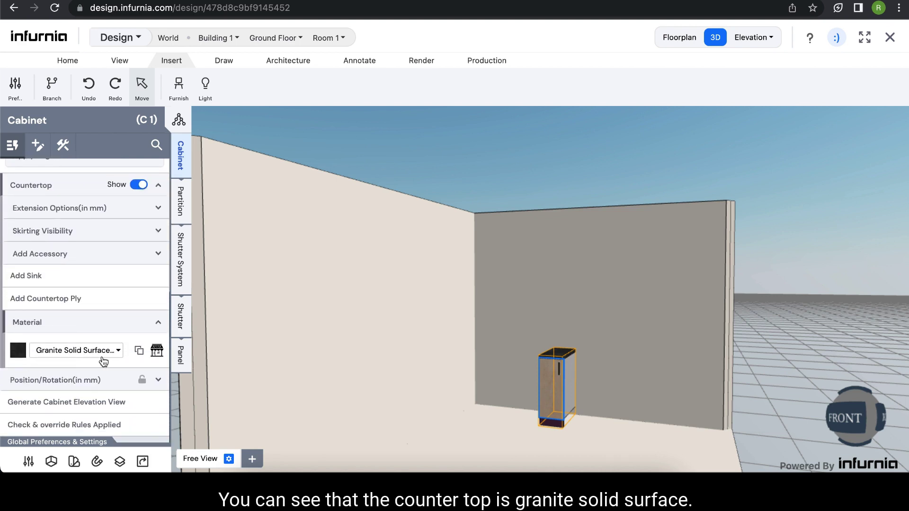
pyautogui.click(558, 419)
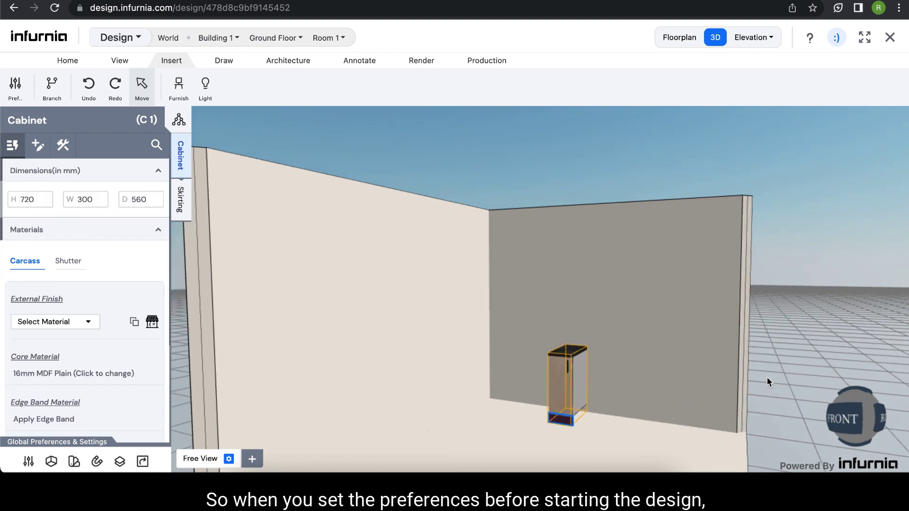
pyautogui.click(759, 347)
pyautogui.moveTo(770, 343); pyautogui.dragTo(788, 342)
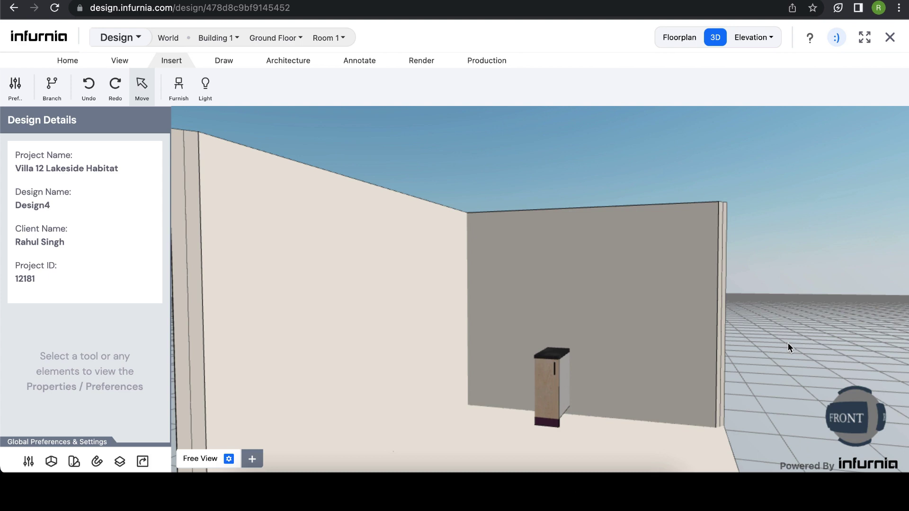
# Open the design preferences and switch the category to Wardrobe.
pyautogui.click(28, 461)
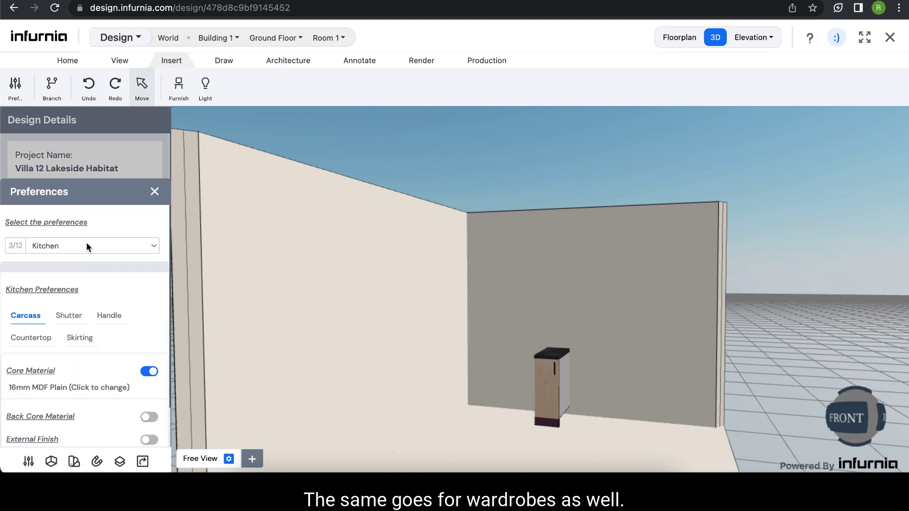
pyautogui.click(86, 245)
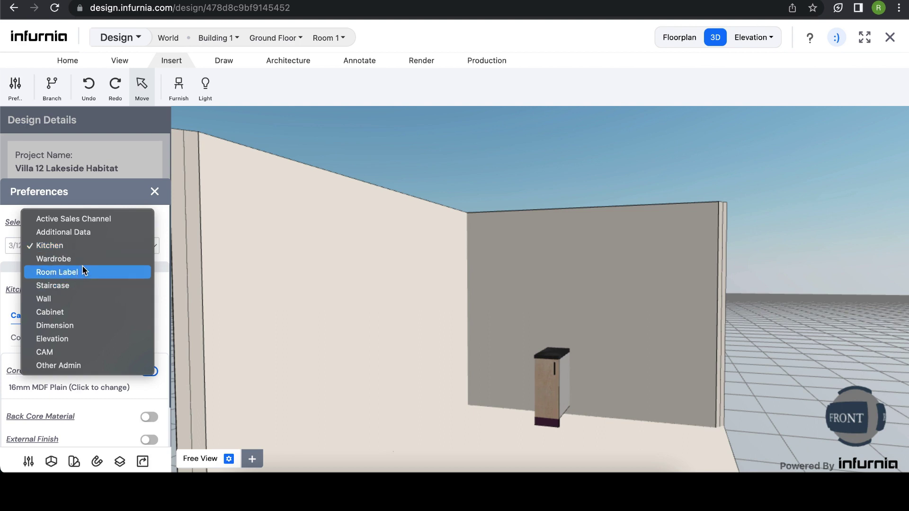
pyautogui.click(87, 260)
pyautogui.scroll(-1, 72, 394)
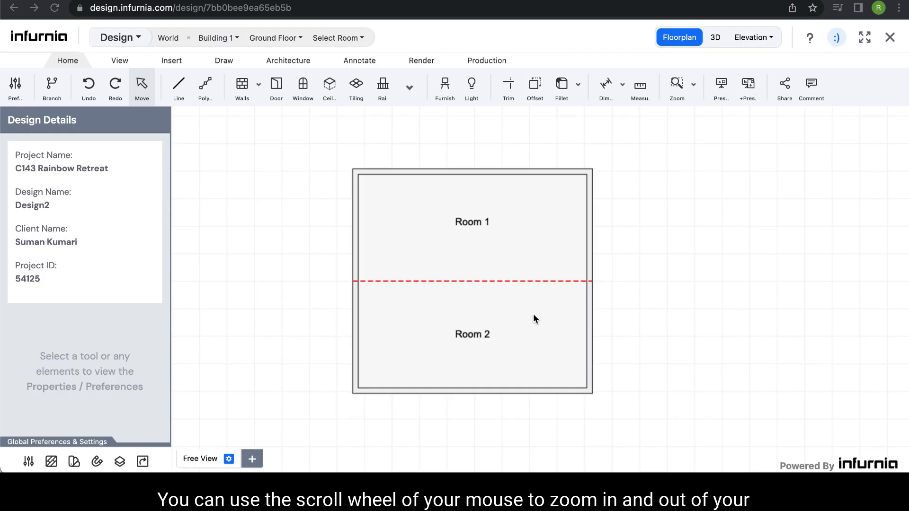
# Zoom the two-room floorplan in and out, then pan it left and back.
pyautogui.scroll(-2, 533, 315)
pyautogui.scroll(3, 534, 316)
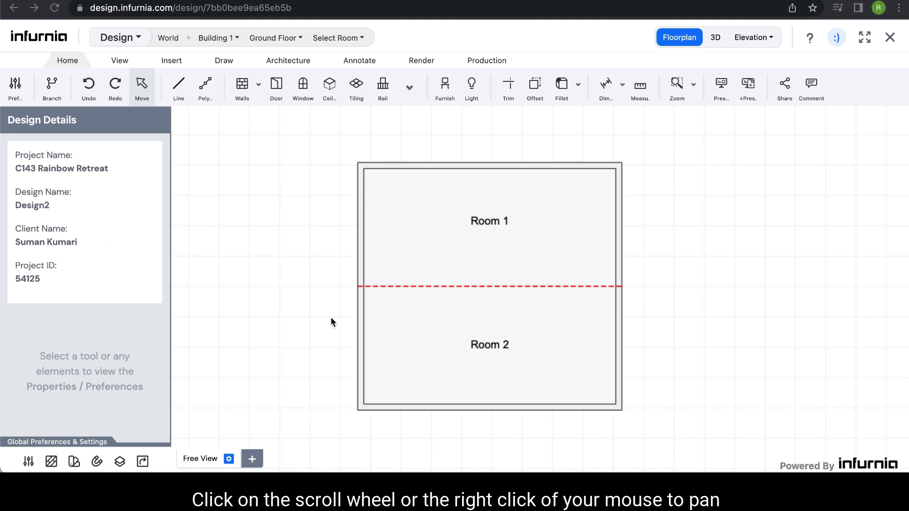
pyautogui.moveTo(331, 317); pyautogui.dragTo(296, 308, button='middle')
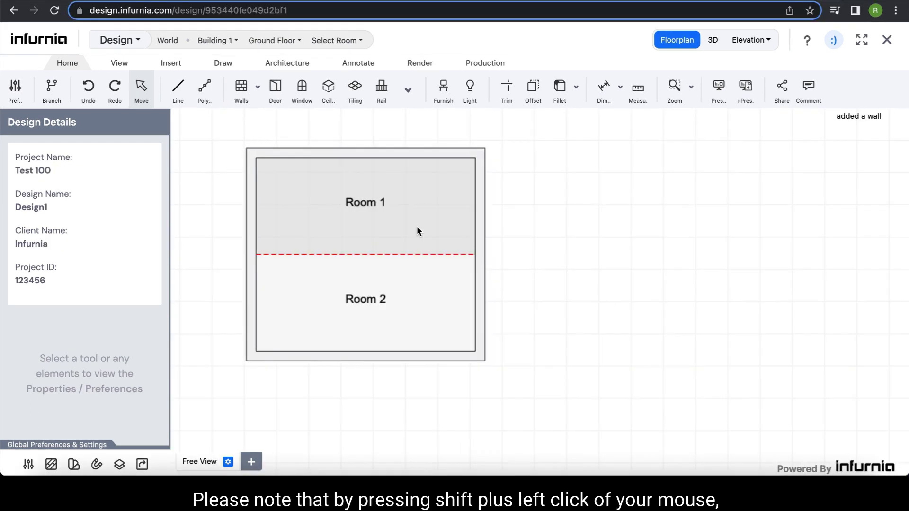
# Window-select all walls, then only the left wall, then crossing-select the right walls.
pyautogui.moveTo(223, 126); pyautogui.dragTo(265, 149, button='middle')
pyautogui.keyDown('shift'); pyautogui.moveTo(265, 148); pyautogui.dragTo(566, 428); pyautogui.keyUp('shift')
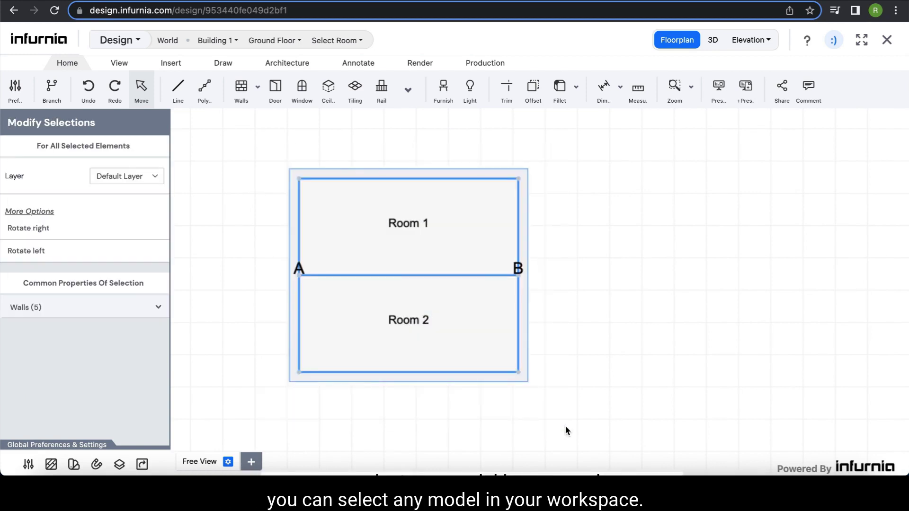
pyautogui.click(566, 430)
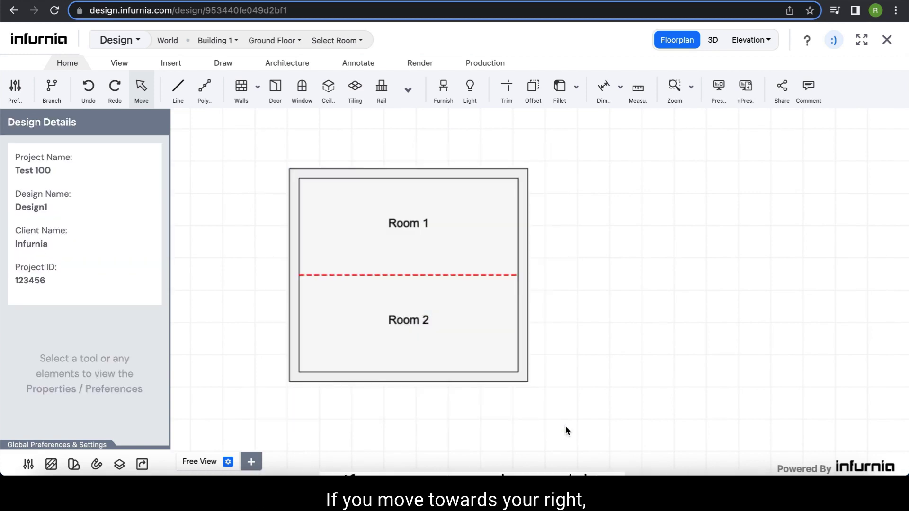
pyautogui.moveTo(268, 146); pyautogui.dragTo(398, 411)
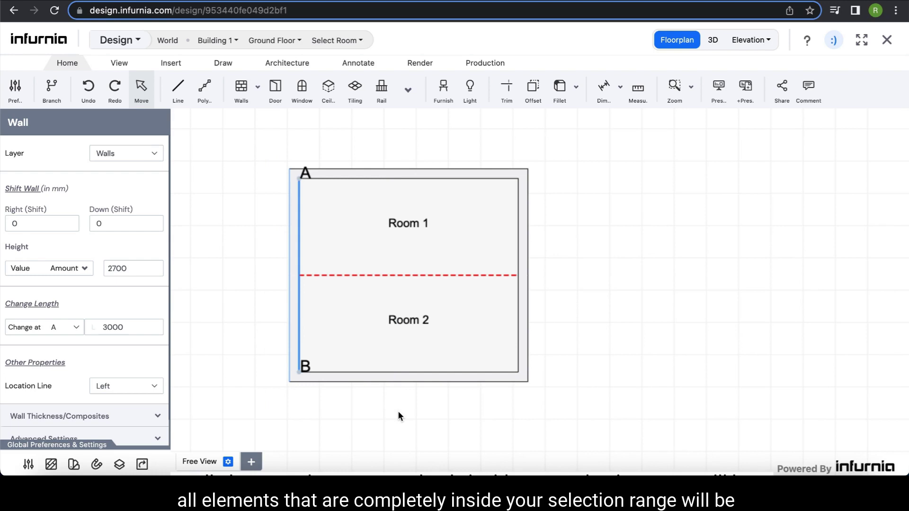
pyautogui.click(398, 415)
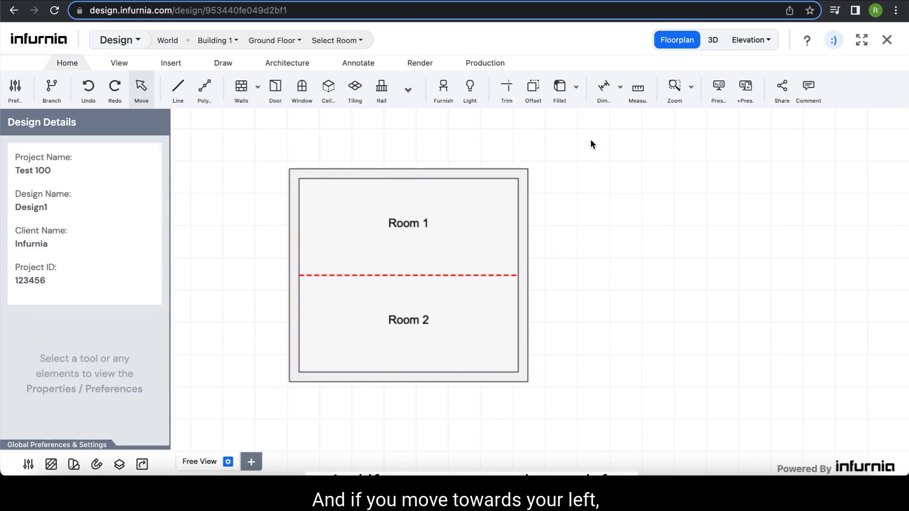
pyautogui.moveTo(590, 140); pyautogui.dragTo(439, 407)
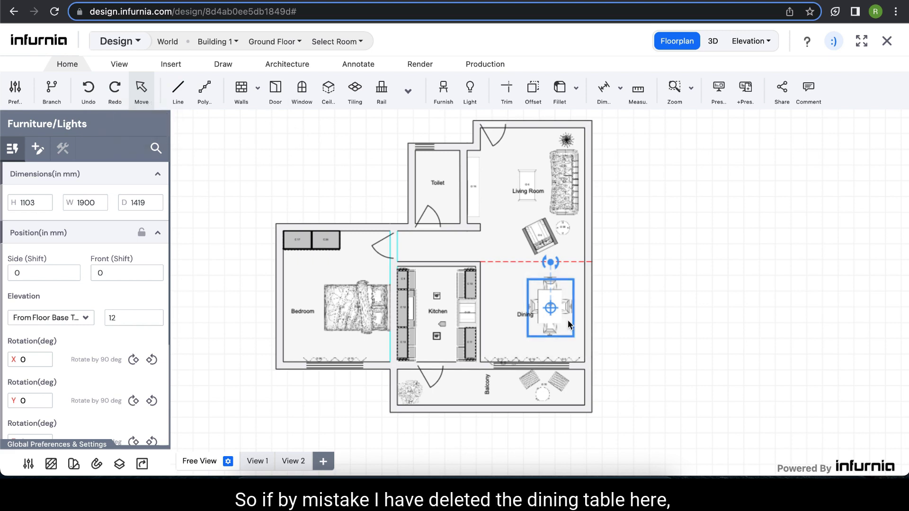
# Delete the dining table, undo the deletion, then redo it.
pyautogui.press('Delete')
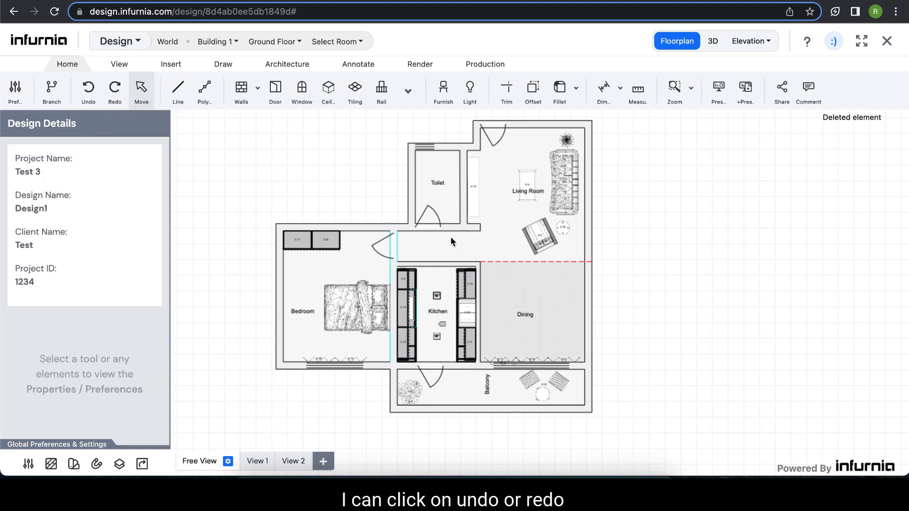
pyautogui.click(87, 93)
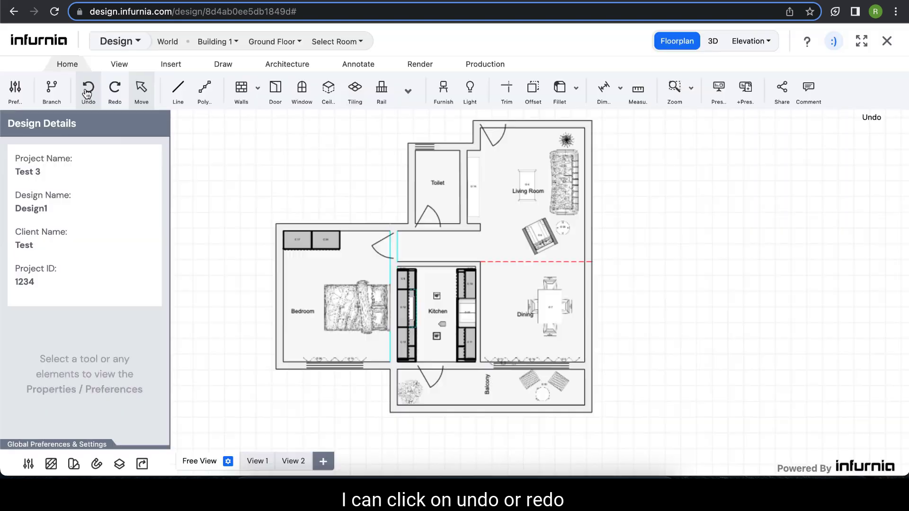
pyautogui.click(115, 91)
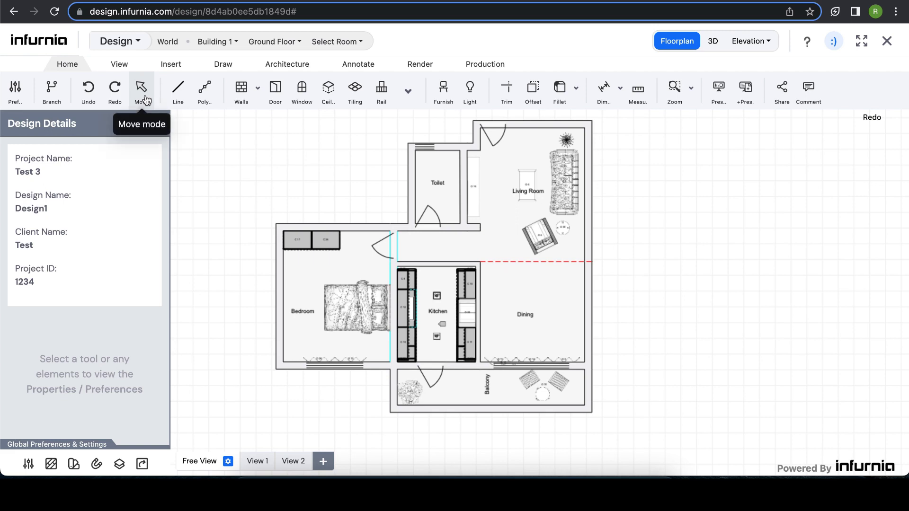
# Move the living room sofa around and return it against the right wall.
pyautogui.click(142, 93)
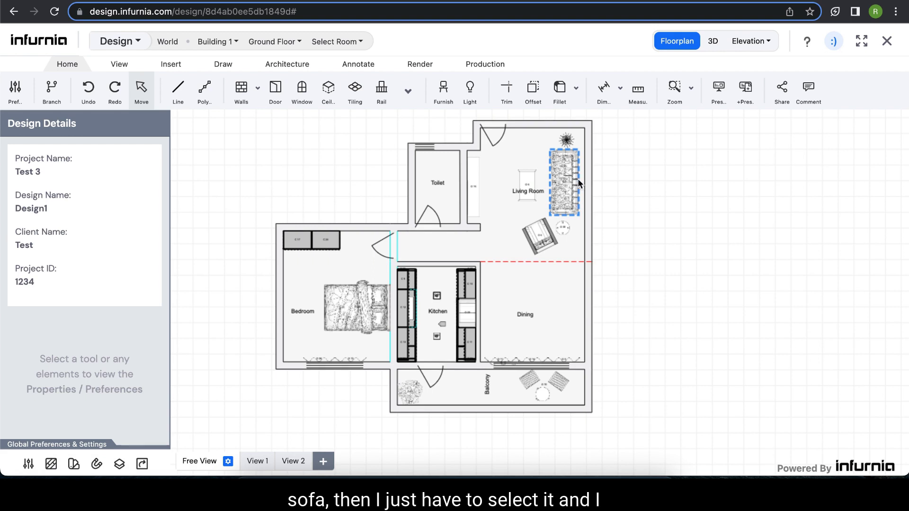
pyautogui.click(567, 194)
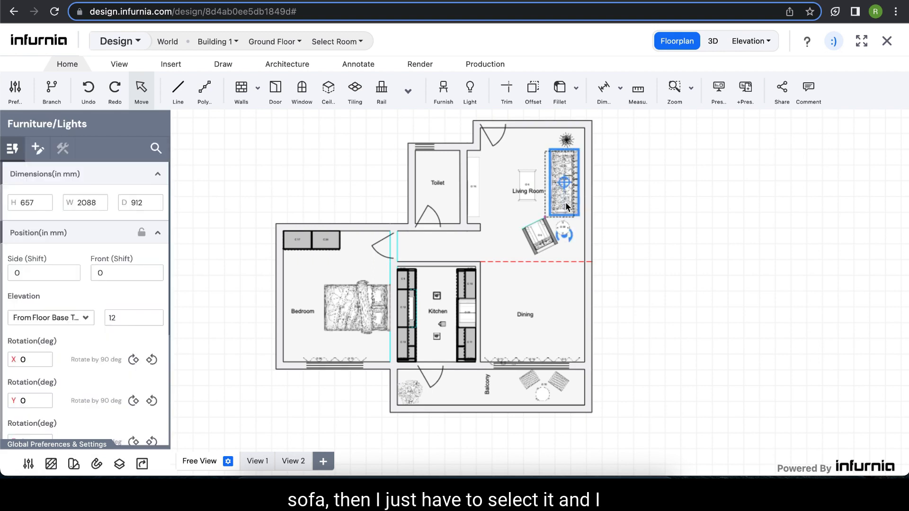
pyautogui.moveTo(557, 210)
pyautogui.mouseDown()
pyautogui.moveTo(495, 199)
pyautogui.moveTo(558, 135)
pyautogui.moveTo(578, 188)
pyautogui.moveTo(567, 171)
pyautogui.moveTo(536, 176)
pyautogui.moveTo(555, 192)
pyautogui.moveTo(558, 182)
pyautogui.moveTo(530, 172)
pyautogui.moveTo(484, 190)
pyautogui.moveTo(560, 182)
pyautogui.mouseUp()
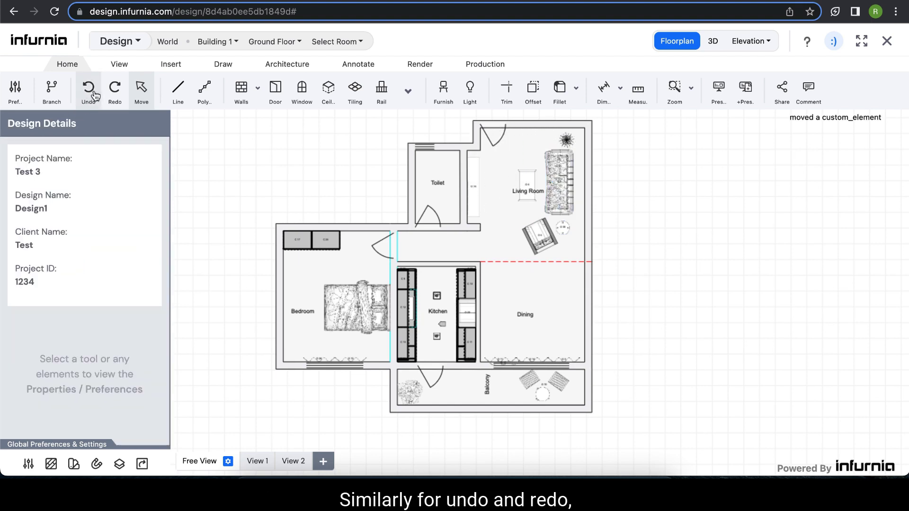